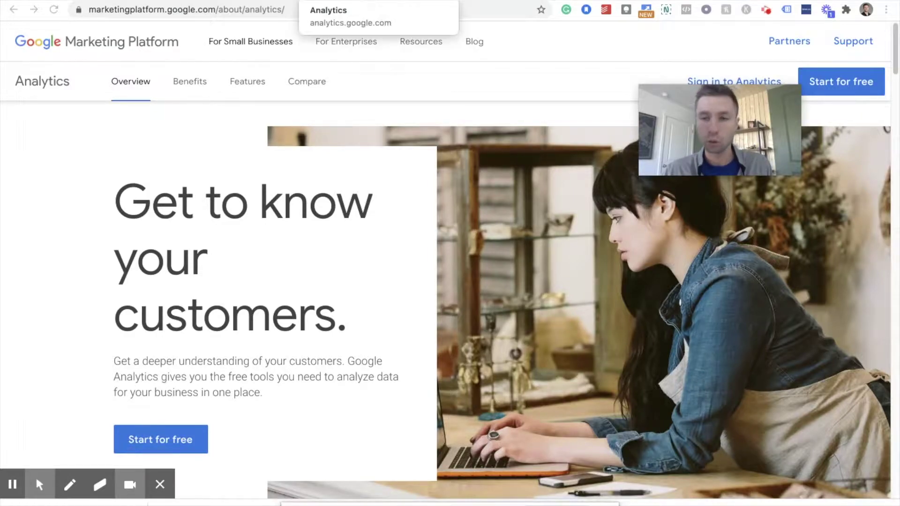
# Open the property's Tracking Code page under Tracking Info and select its Tracking ID.
pyautogui.click(328, 0)
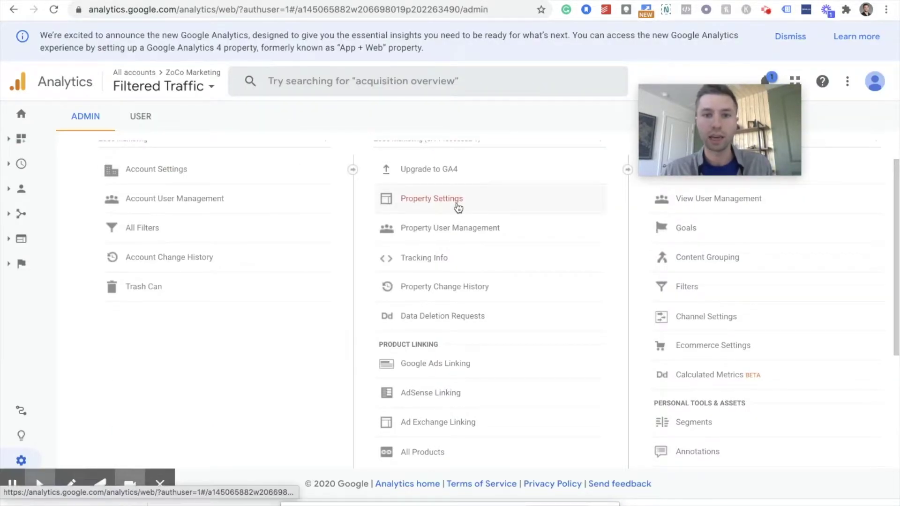
pyautogui.scroll(1, 458, 208)
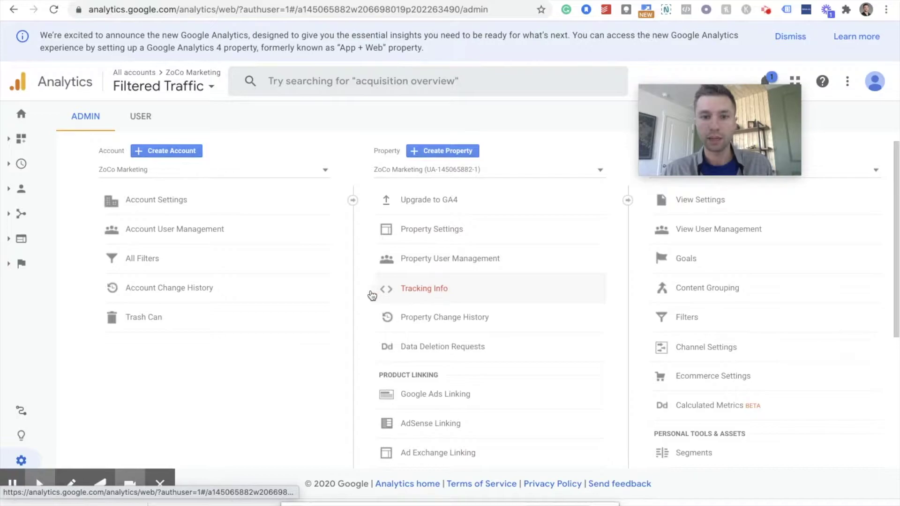
pyautogui.click(417, 288)
pyautogui.scroll(-2, 426, 300)
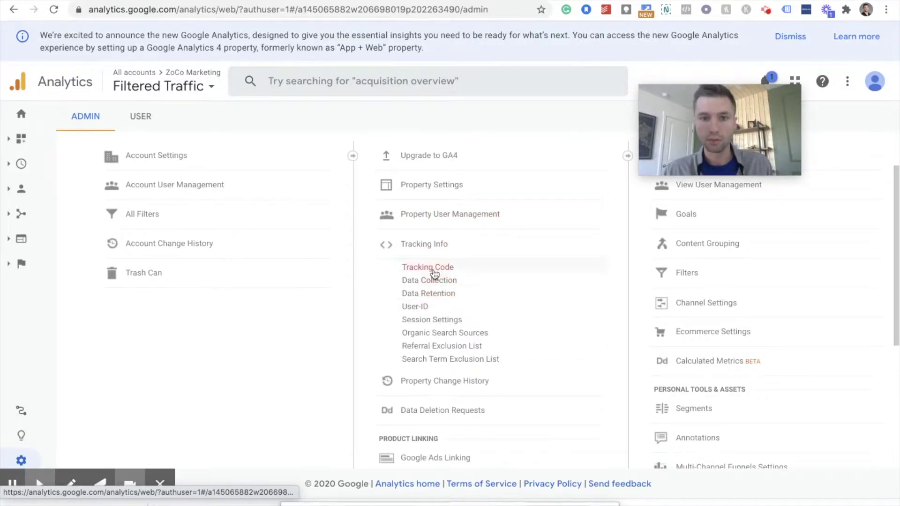
pyautogui.click(435, 273)
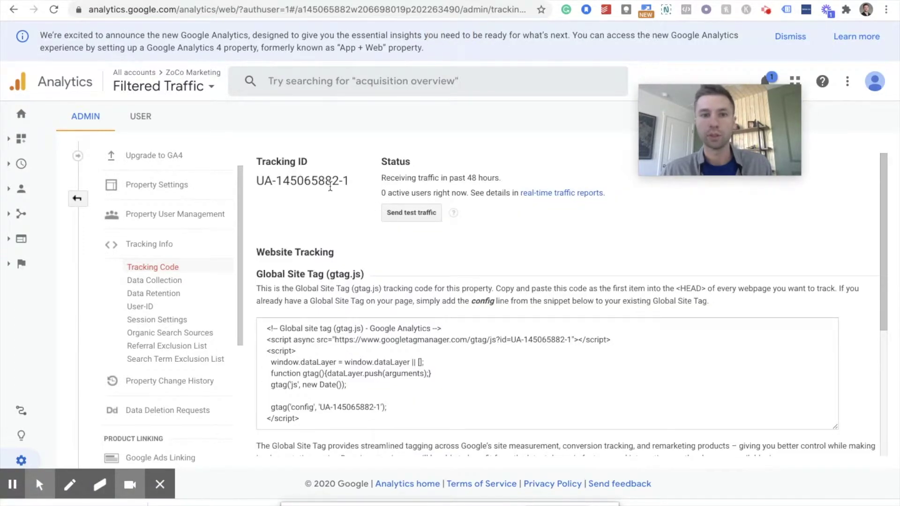
pyautogui.moveTo(350, 181); pyautogui.dragTo(254, 183)
pyautogui.hotkey('ctrl', 'c')
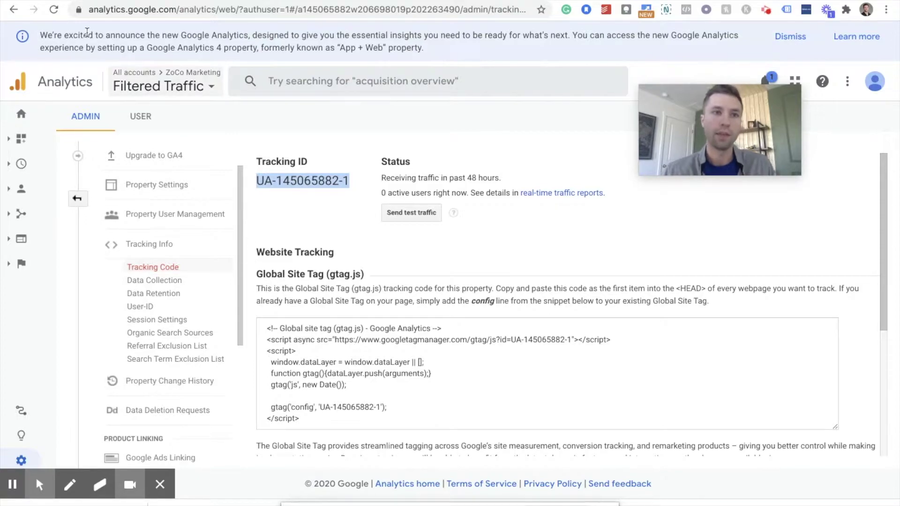
# Paste the copied Tracking ID into Shopify's Google Analytics account field.
pyautogui.hotkey('ctrl', 'Tab')
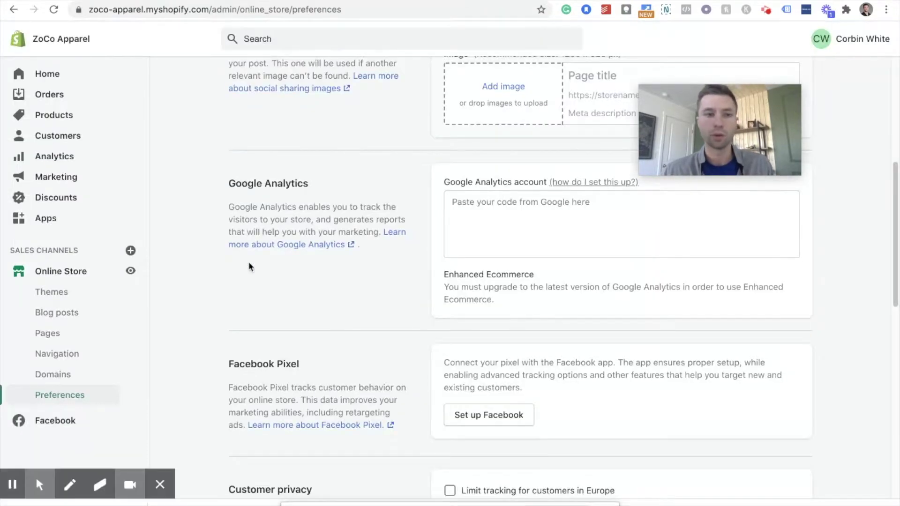
pyautogui.click(487, 235)
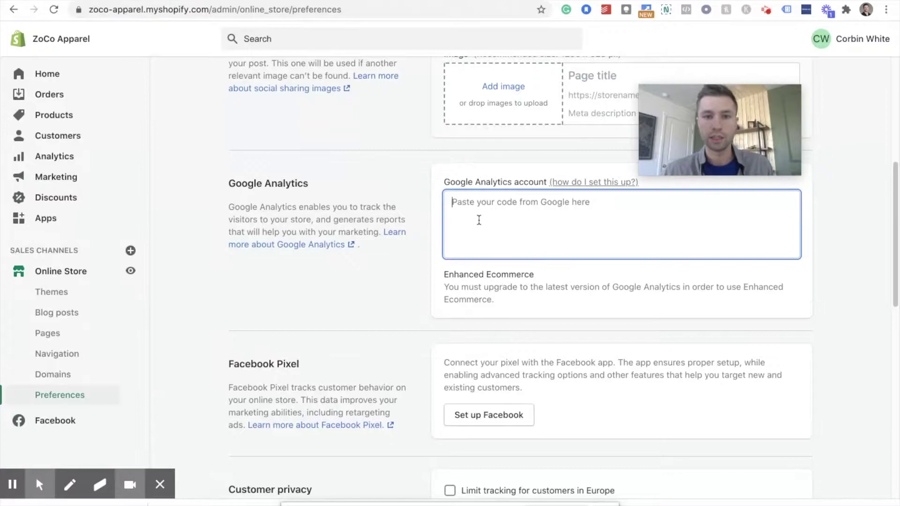
pyautogui.hotkey('ctrl', 'v')
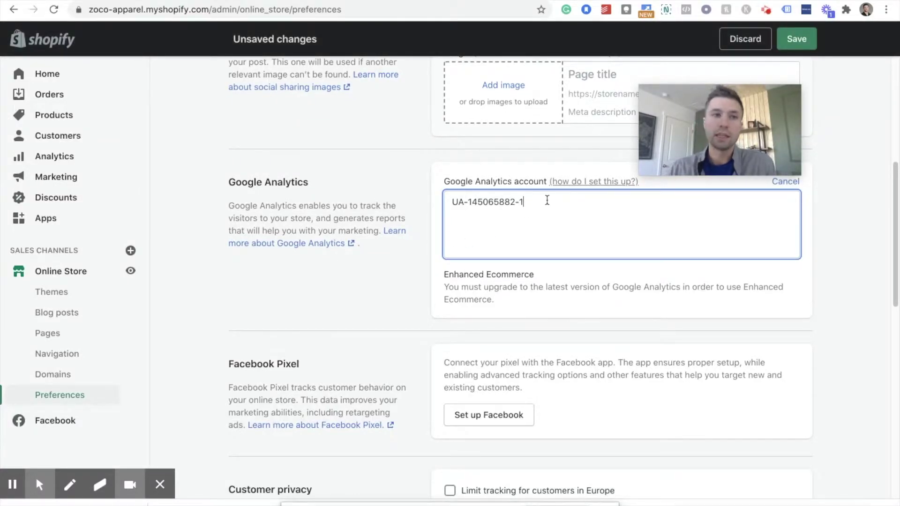
# Inspect the pasted ID's UA prefix and number, then delete it from the field.
pyautogui.moveTo(526, 202); pyautogui.dragTo(450, 199)
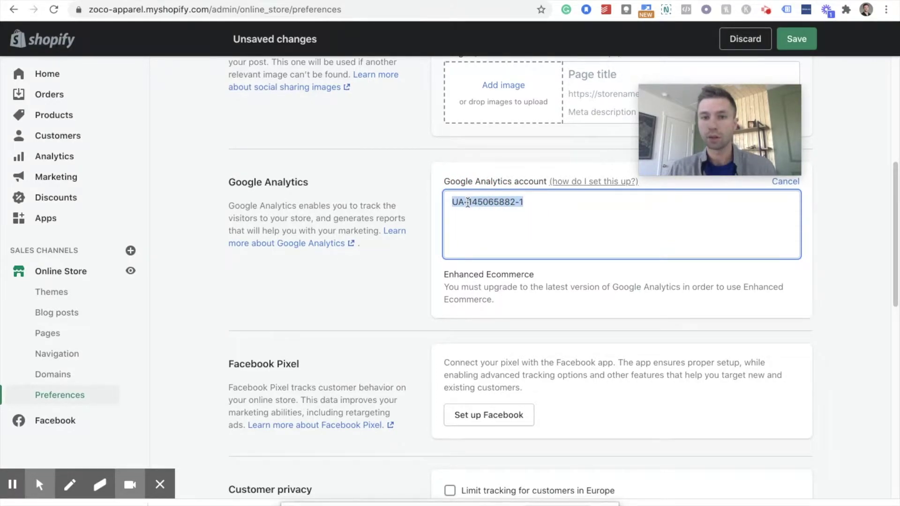
pyautogui.click(468, 202)
pyautogui.moveTo(468, 201); pyautogui.dragTo(535, 199)
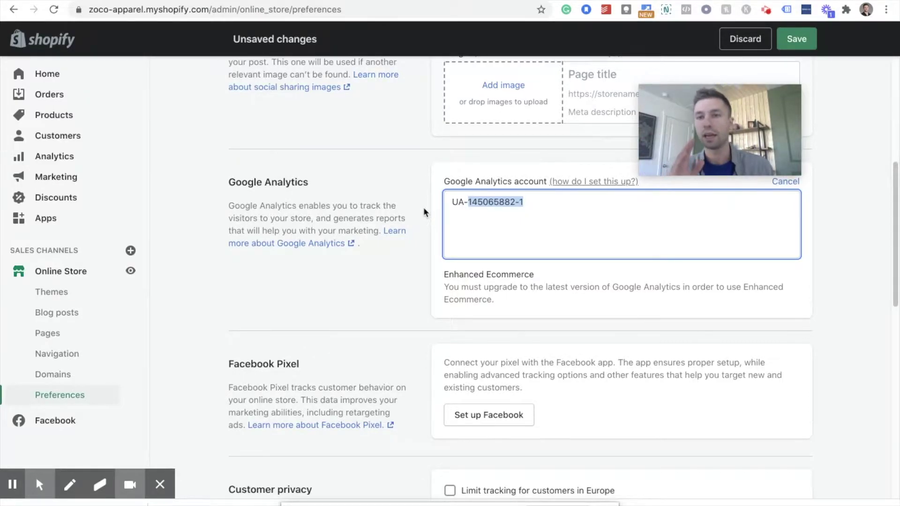
pyautogui.doubleClick(458, 202)
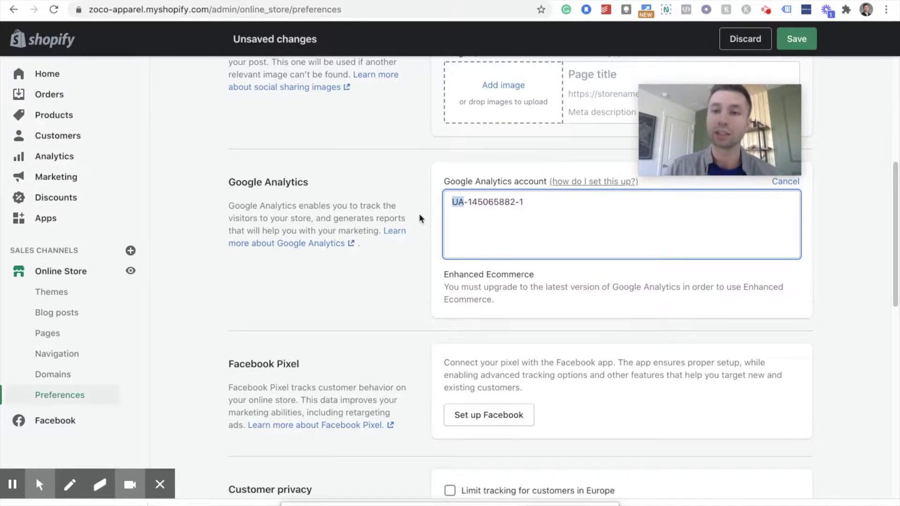
pyautogui.moveTo(521, 203); pyautogui.dragTo(410, 198)
pyautogui.press('BackSpace')
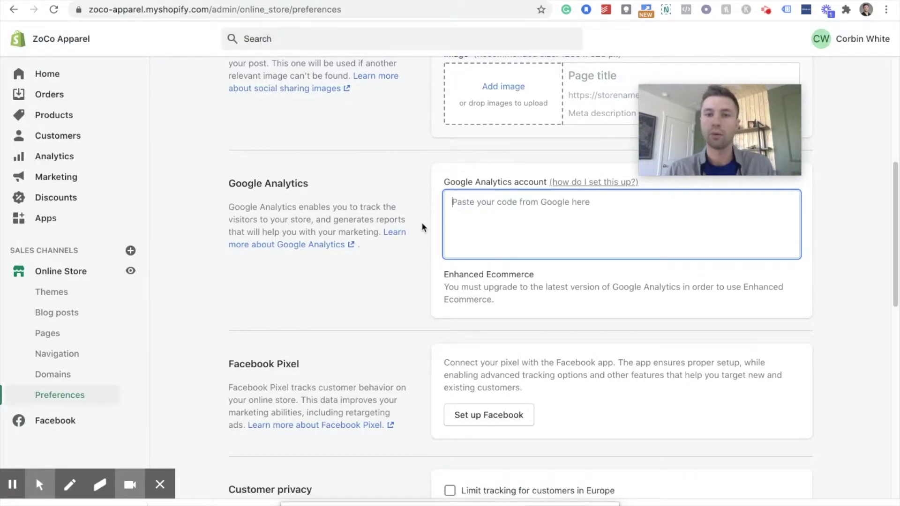
pyautogui.scroll(3, 421, 224)
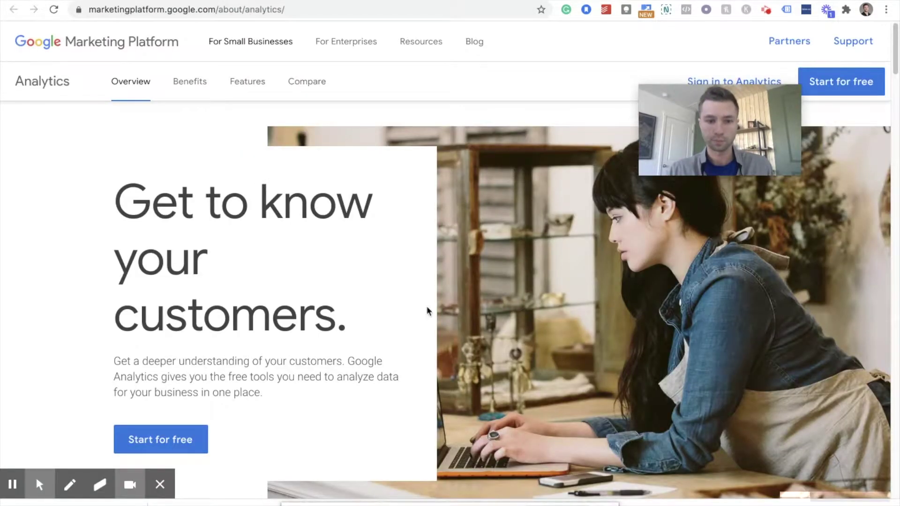
# Start signing up for a new Analytics account from Marketing Platform.
pyautogui.scroll(-1, 427, 305)
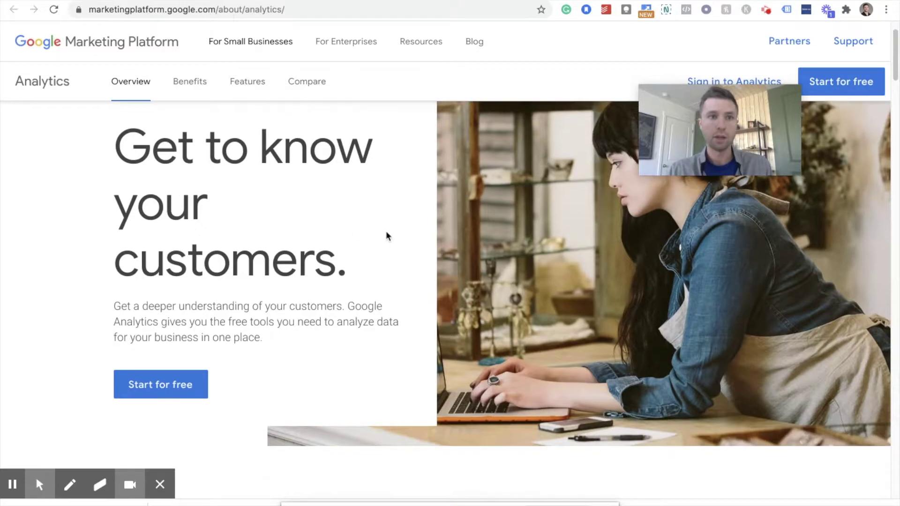
pyautogui.scroll(-1, 395, 225)
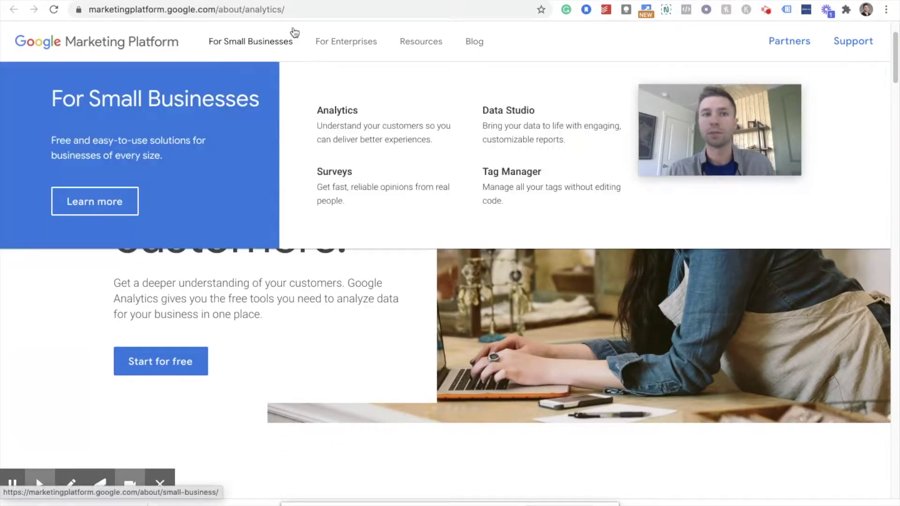
pyautogui.click(174, 365)
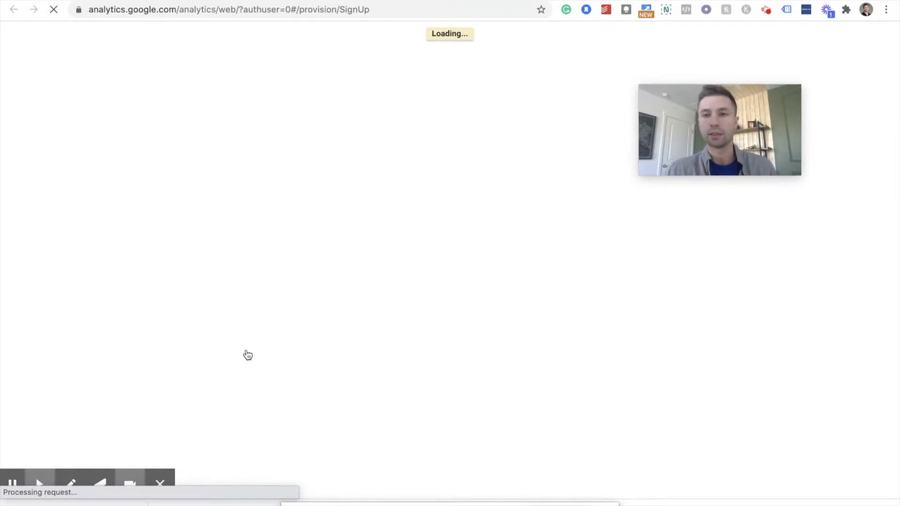
# Enter 'Zoco Apparel' as the account name and continue to property setup.
pyautogui.click(247, 245)
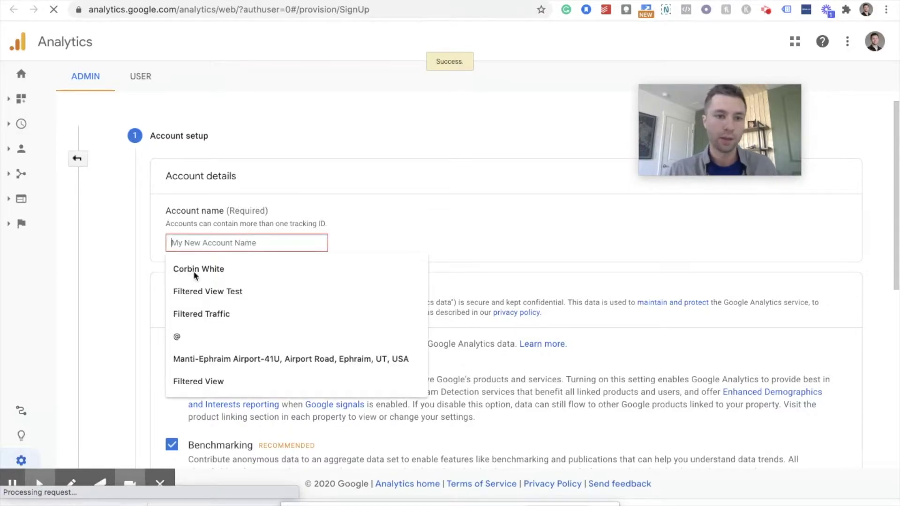
pyautogui.click(314, 228)
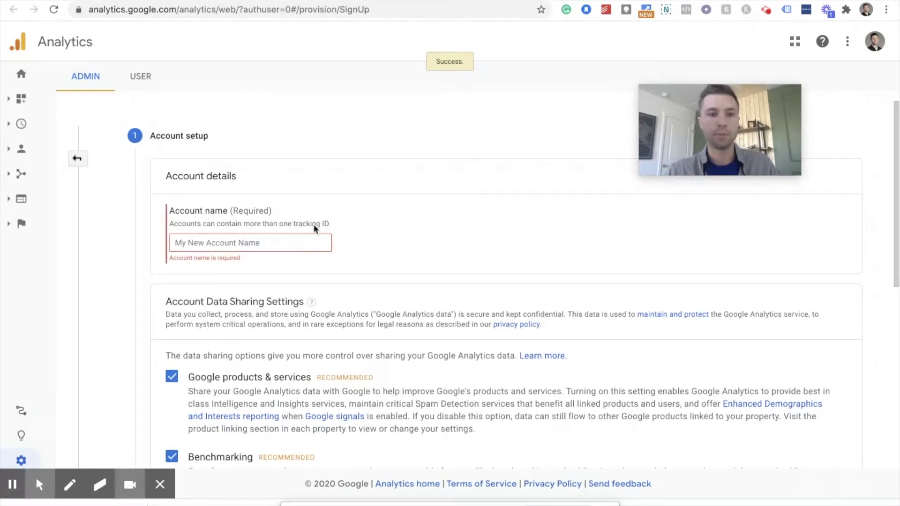
pyautogui.click(272, 242)
pyautogui.write('Corb')
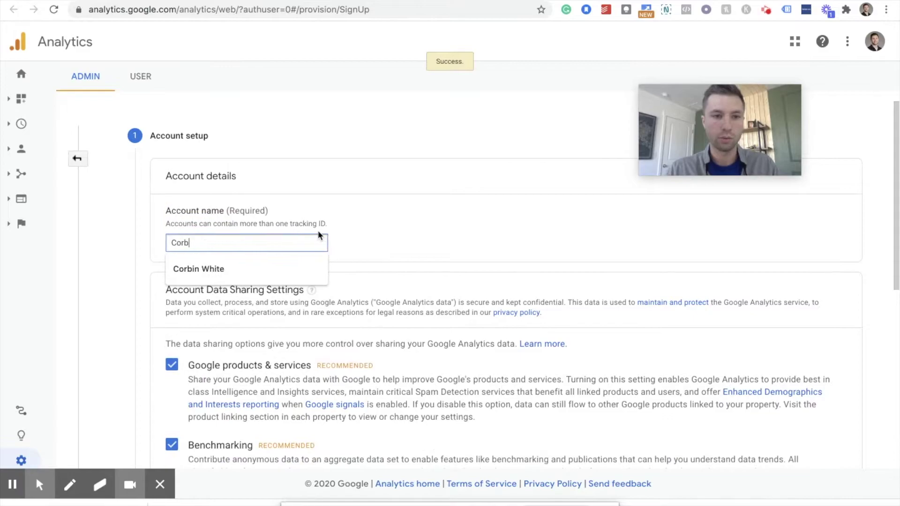
pyautogui.press('BackSpace')
pyautogui.press('BackSpace')
pyautogui.press('BackSpace')
pyautogui.press('BackSpace')
pyautogui.write('Zo')
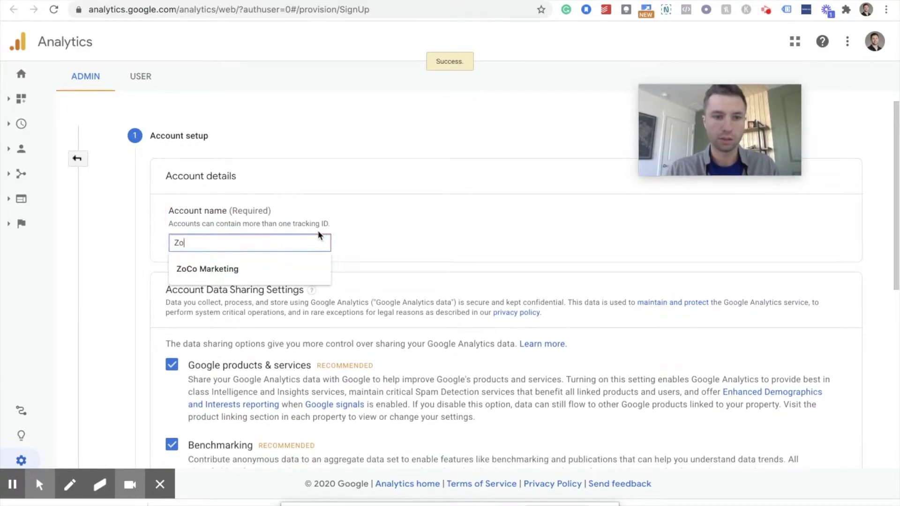
pyautogui.write('co App')
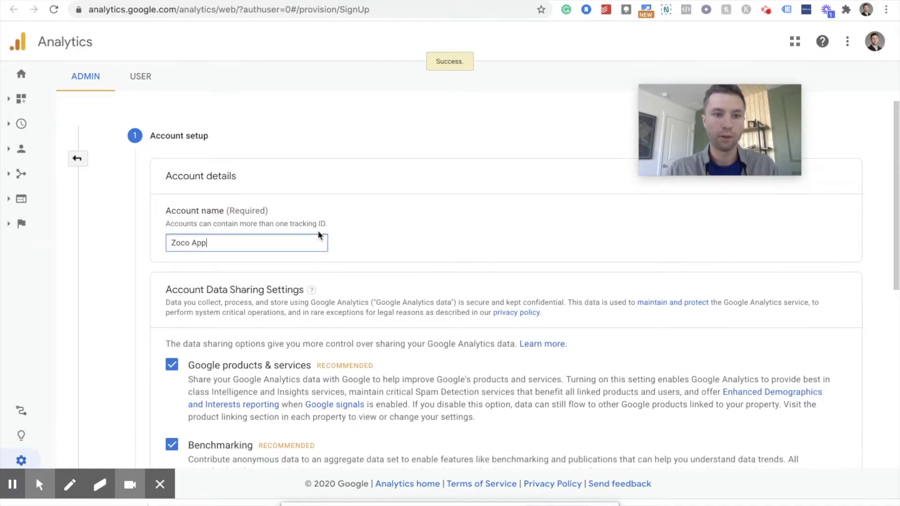
pyautogui.write('arel')
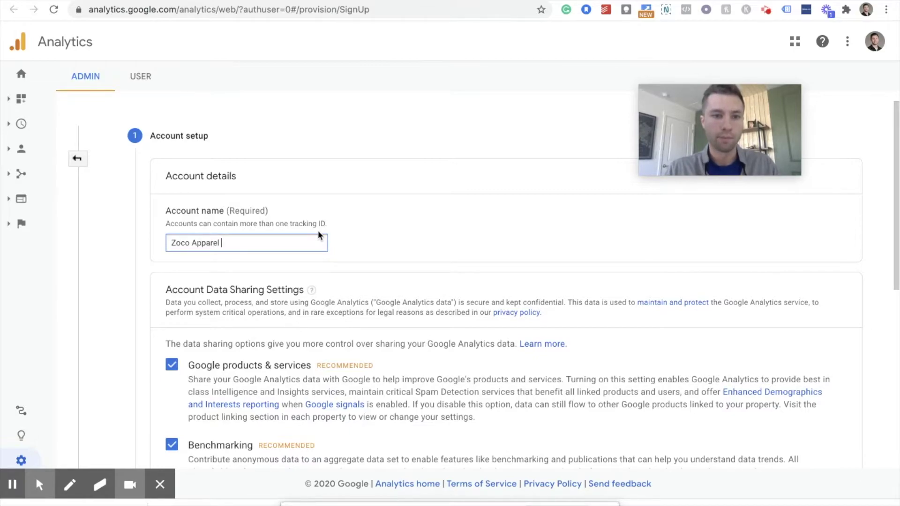
pyautogui.scroll(-1, 360, 242)
pyautogui.scroll(-5, 371, 239)
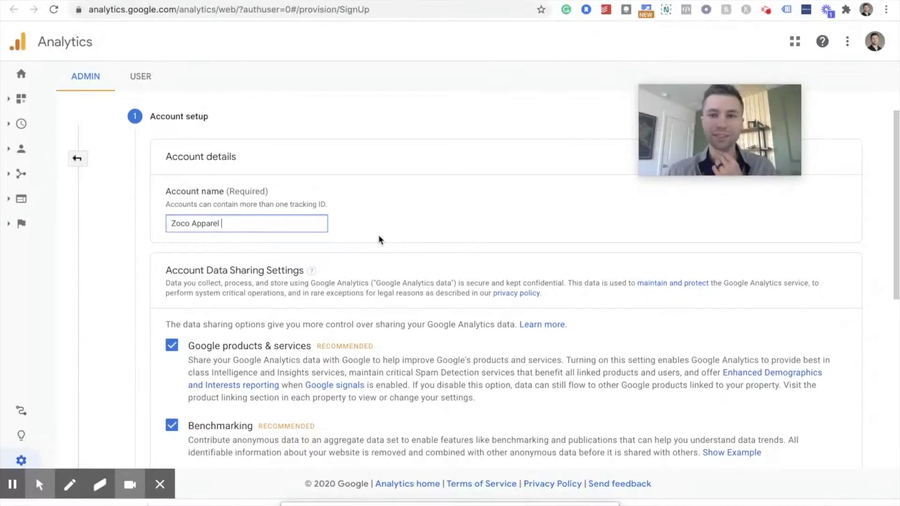
pyautogui.scroll(-5, 368, 256)
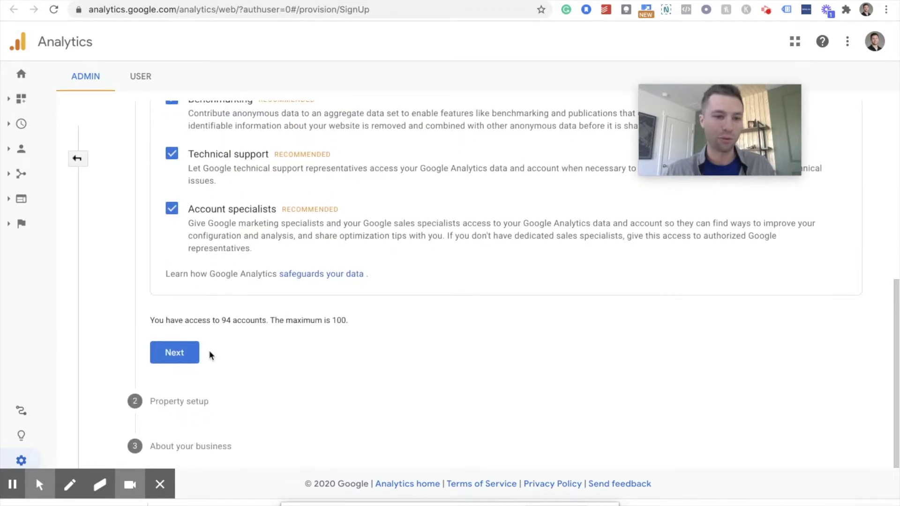
pyautogui.click(184, 357)
# Name the new property 'Zoco Apparel'.
pyautogui.click(211, 305)
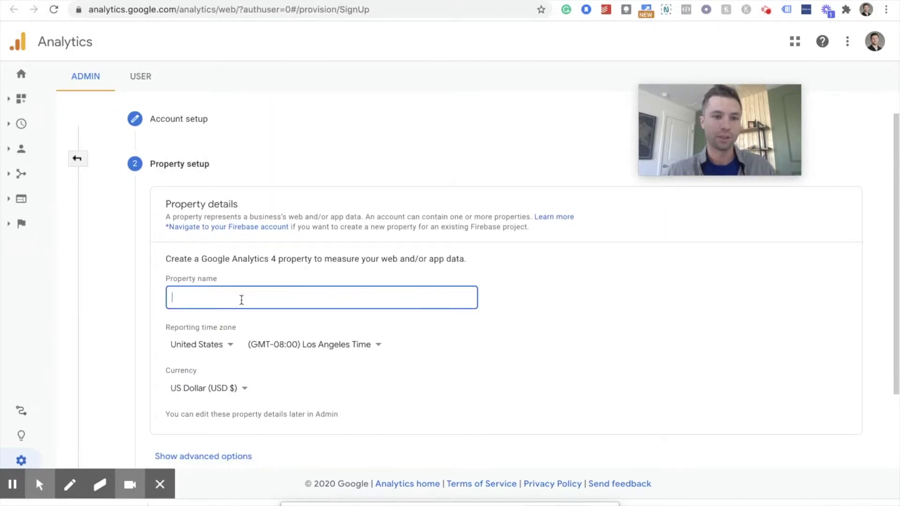
pyautogui.write('zo')
pyautogui.press('BackSpace')
pyautogui.press('BackSpace')
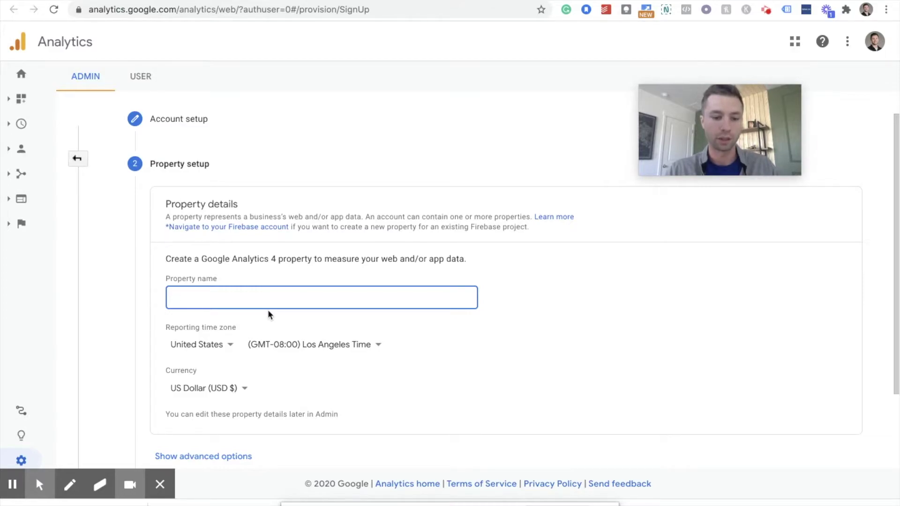
pyautogui.write('Zoco Ap')
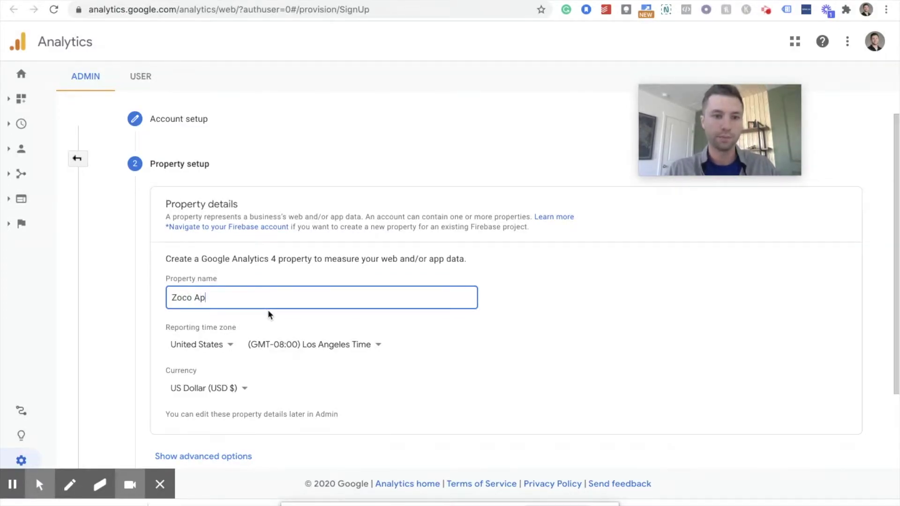
pyautogui.write('pael')
pyautogui.press('BackSpace')
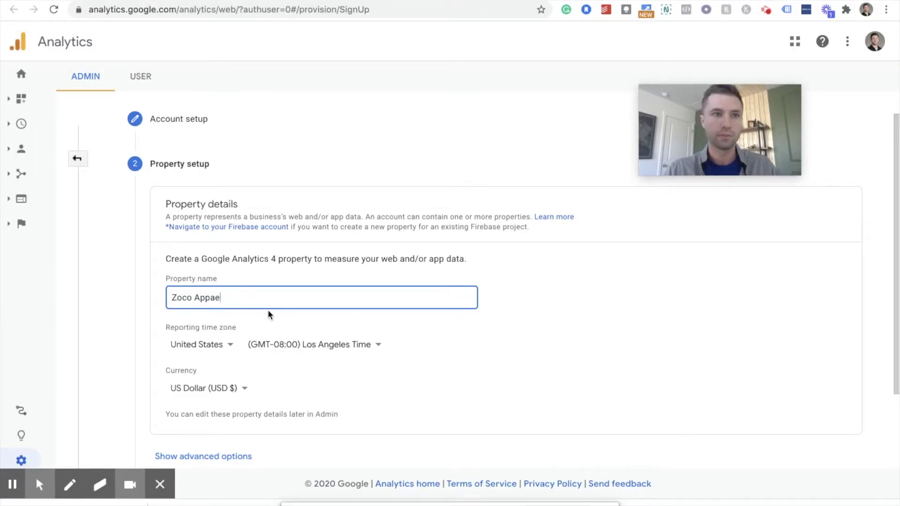
pyautogui.press('BackSpace')
pyautogui.write('rel')
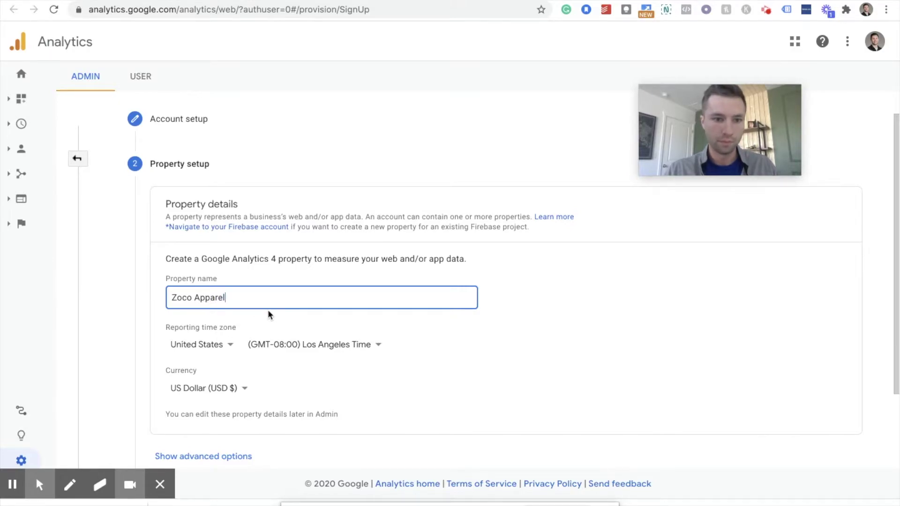
# Set the reporting time zone to (GMT-07:00) Denver Time and advance to About your business.
pyautogui.scroll(-3, 386, 362)
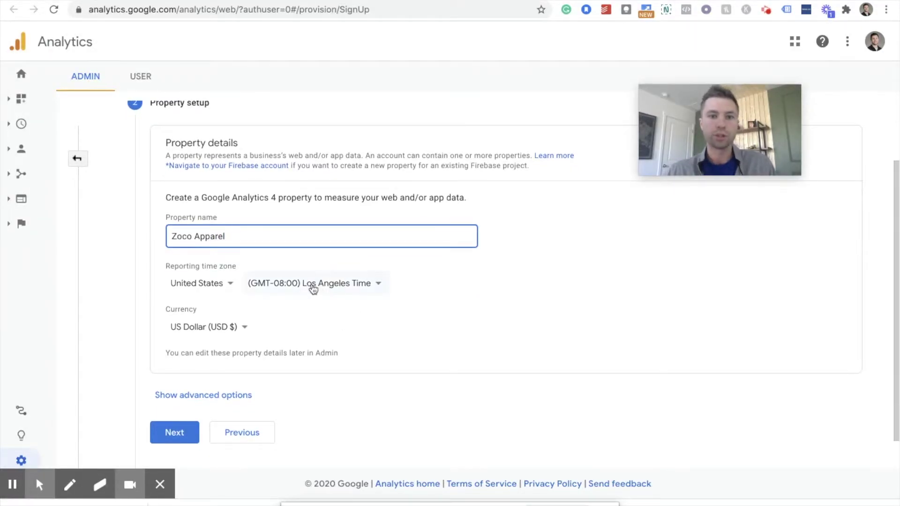
pyautogui.click(358, 287)
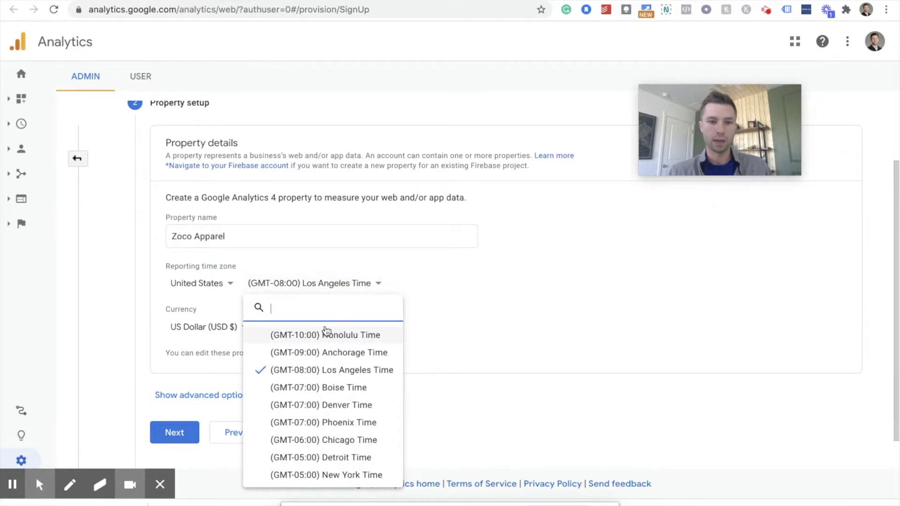
pyautogui.click(334, 406)
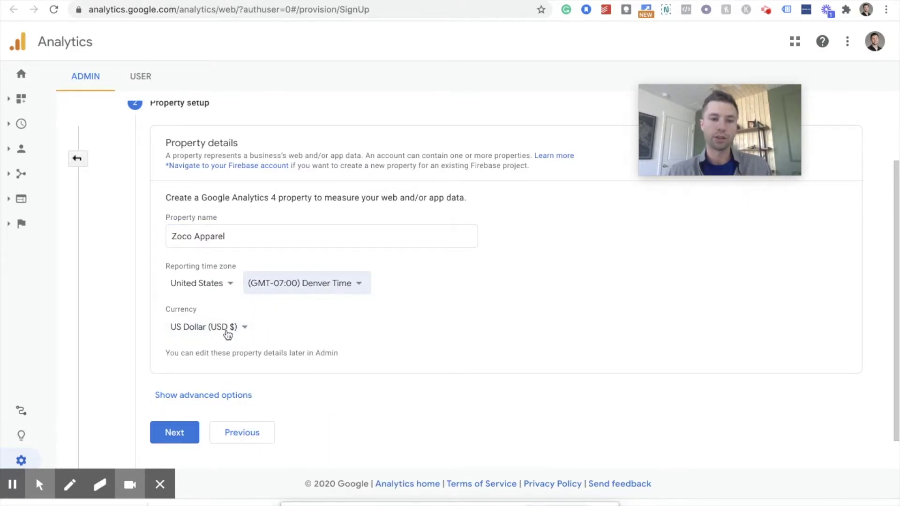
pyautogui.scroll(-1, 284, 370)
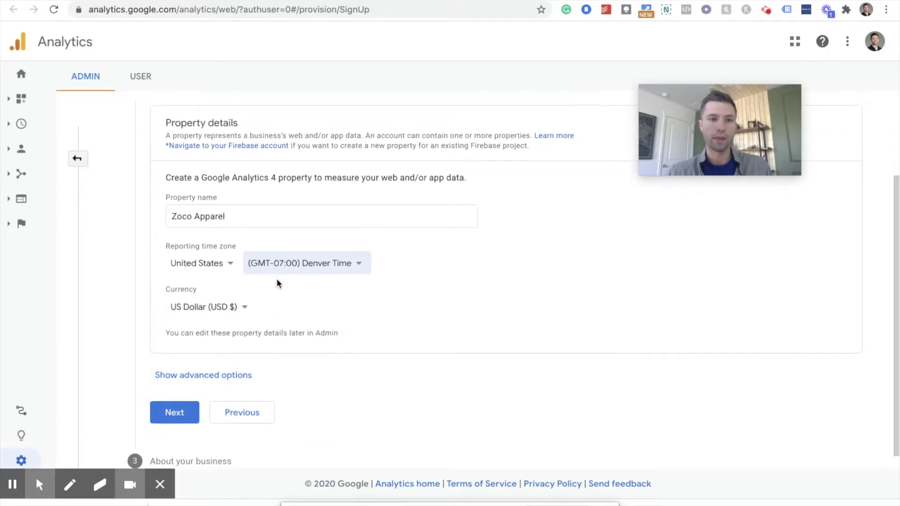
pyautogui.click(218, 209)
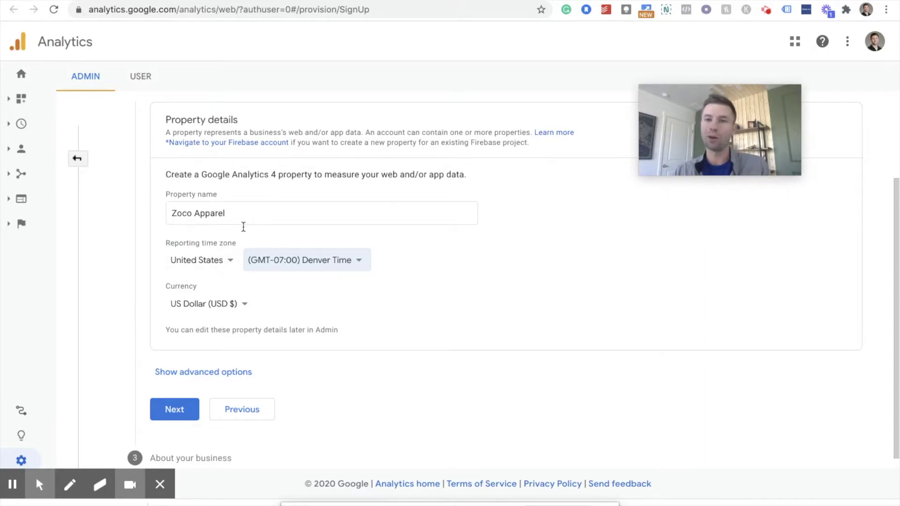
pyautogui.click(174, 408)
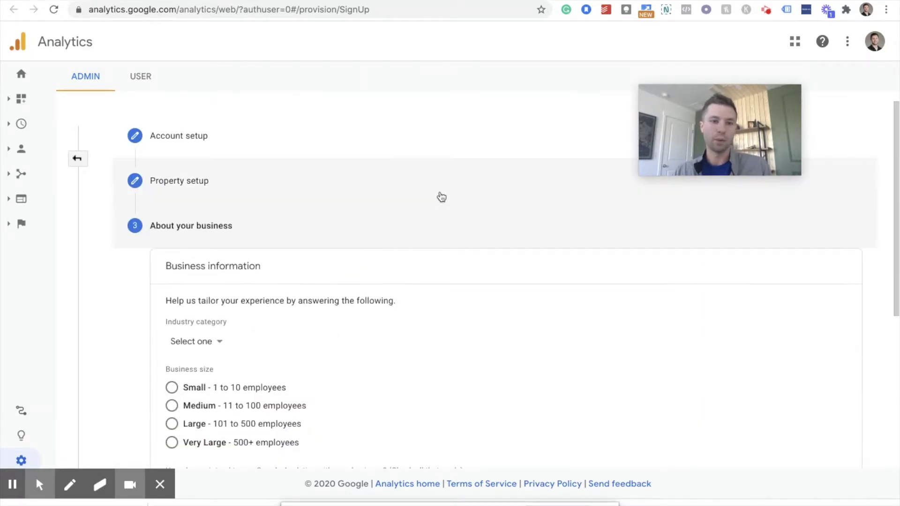
pyautogui.scroll(-3, 329, 283)
pyautogui.scroll(1, 321, 256)
# Set the business size to Small and search the industry category list.
pyautogui.click(181, 263)
pyautogui.click(211, 222)
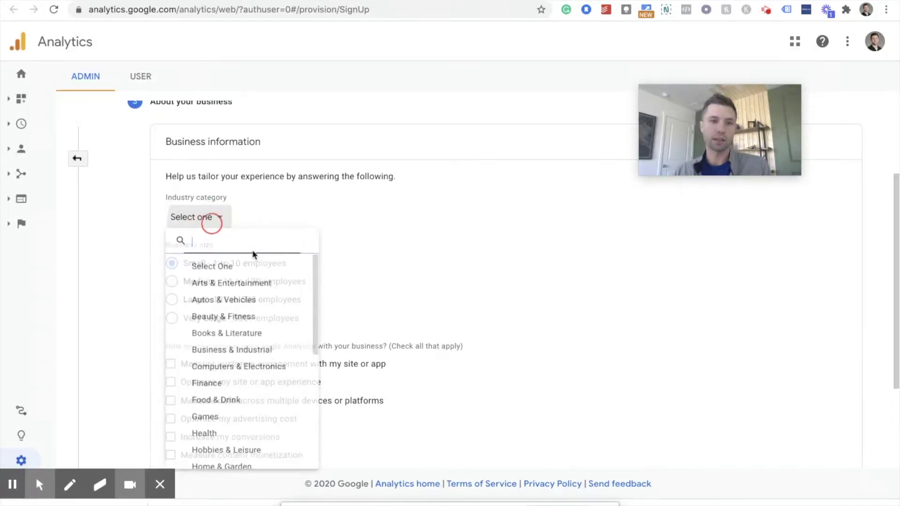
pyautogui.scroll(-5, 245, 357)
pyautogui.scroll(1, 249, 362)
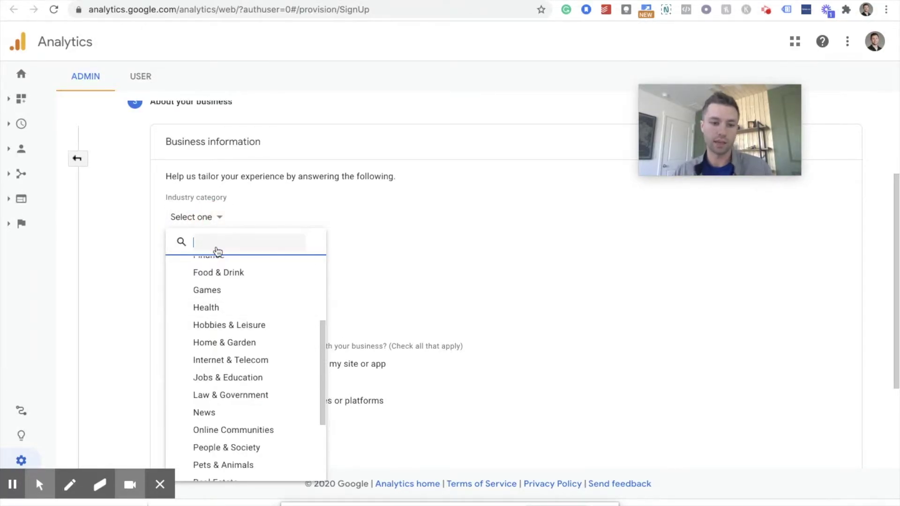
pyautogui.write('clothing')
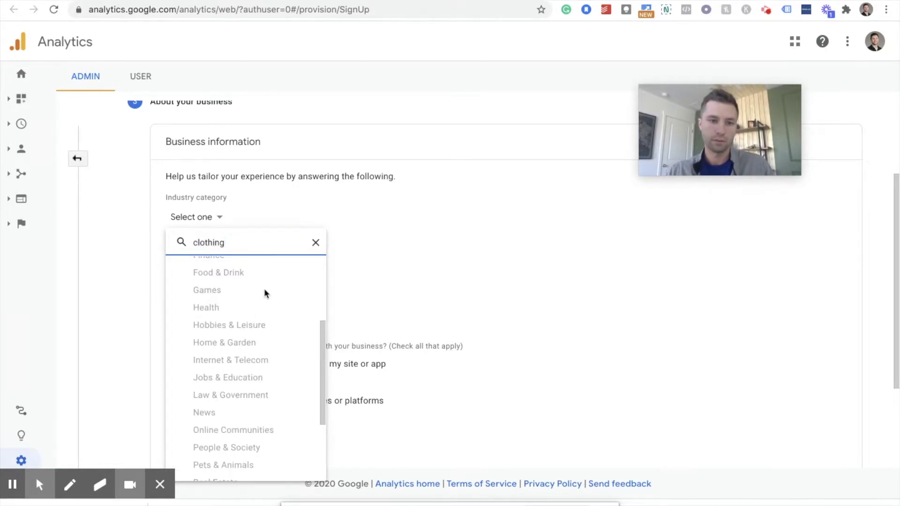
pyautogui.press('BackSpace')
pyautogui.press('BackSpace')
pyautogui.press('BackSpace')
pyautogui.press('BackSpace')
pyautogui.press('BackSpace')
pyautogui.press('BackSpace')
pyautogui.press('BackSpace')
pyautogui.press('BackSpace')
pyautogui.write('ec')
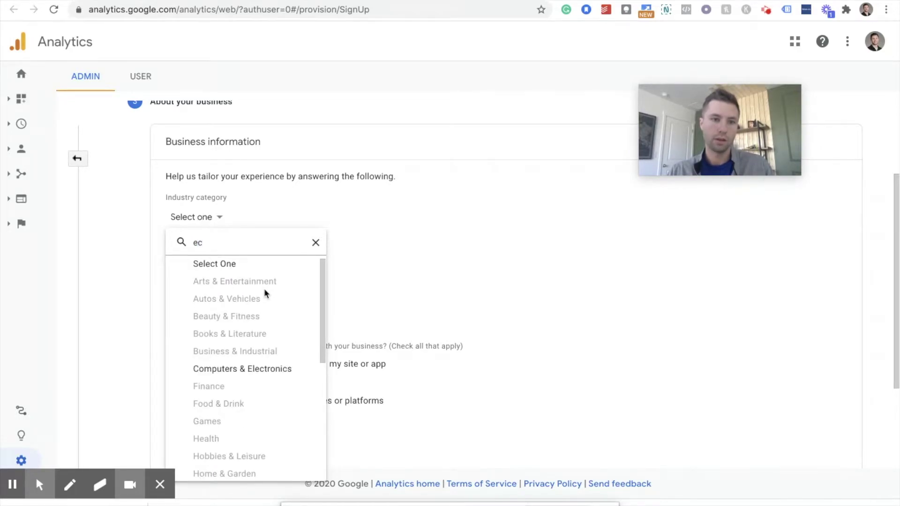
pyautogui.click(254, 240)
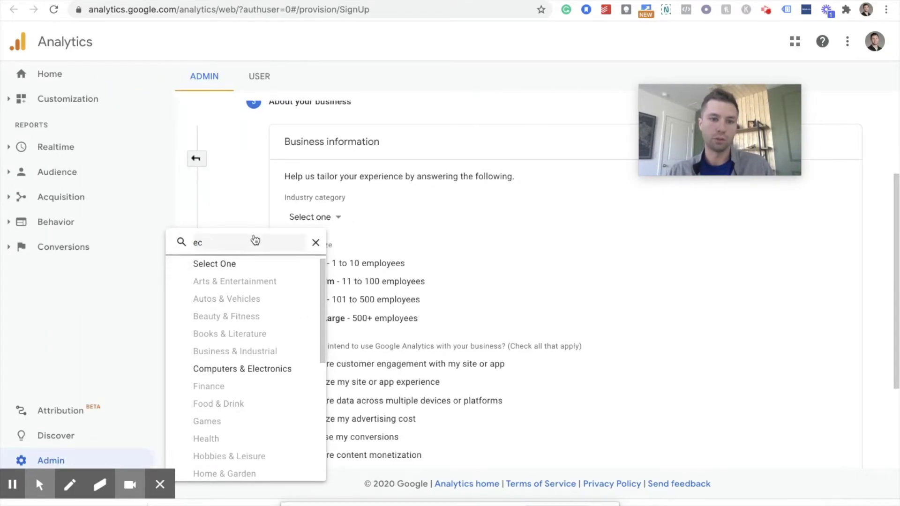
pyautogui.click(349, 221)
pyautogui.click(336, 220)
# Choose Hobbies & Leisure as the industry category.
pyautogui.scroll(-4, 340, 346)
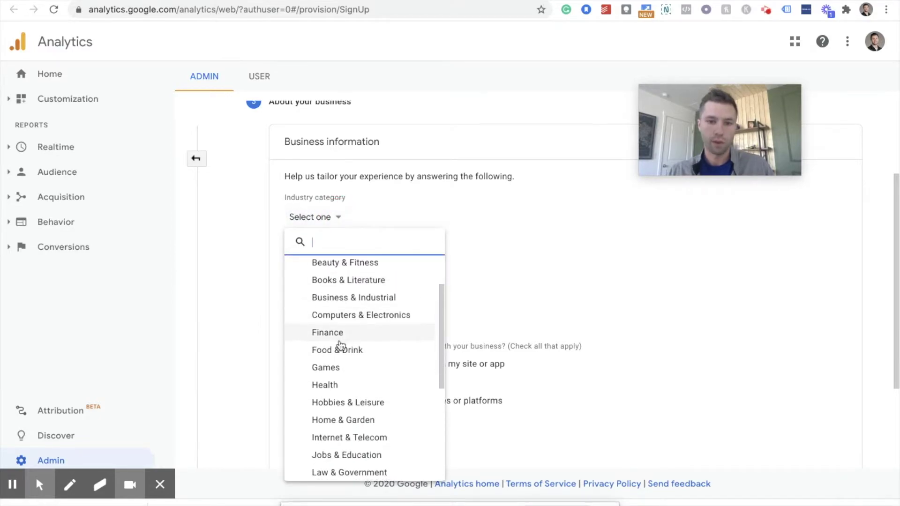
pyautogui.scroll(1, 391, 323)
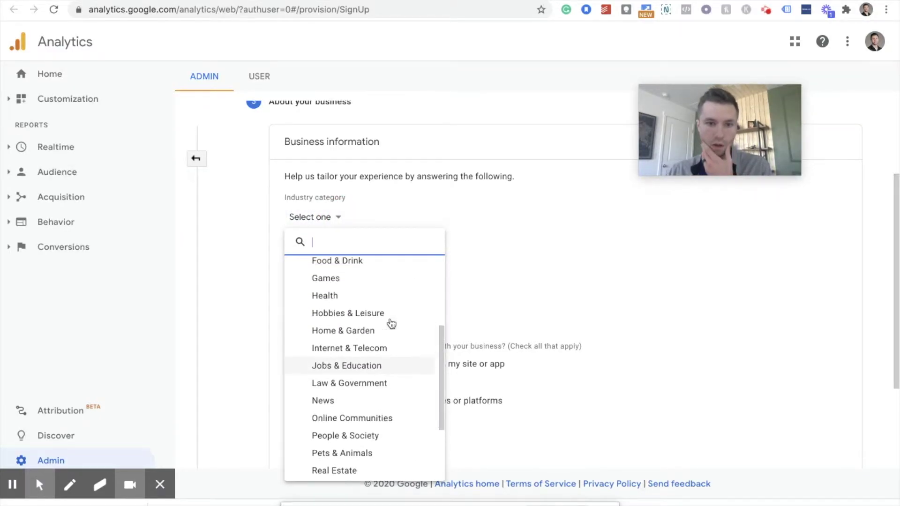
pyautogui.scroll(-2, 391, 324)
pyautogui.scroll(-1, 391, 324)
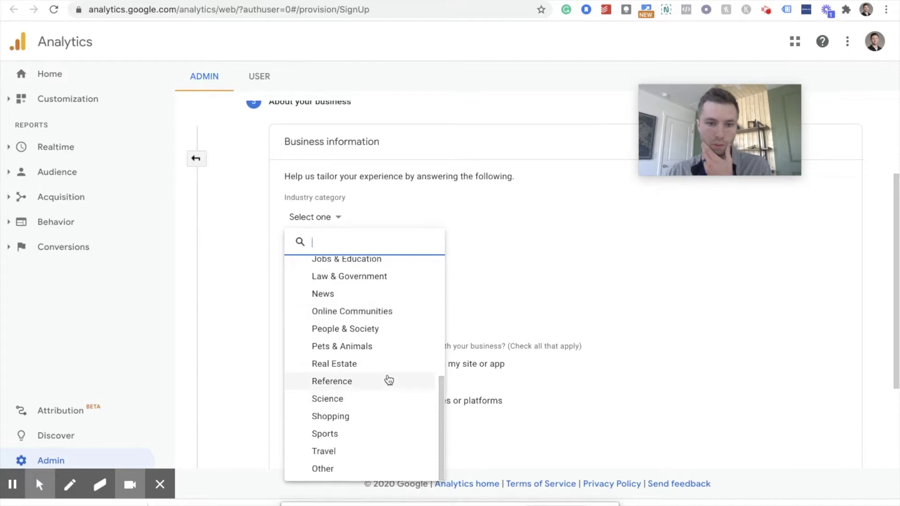
pyautogui.scroll(2, 397, 339)
pyautogui.scroll(5, 396, 338)
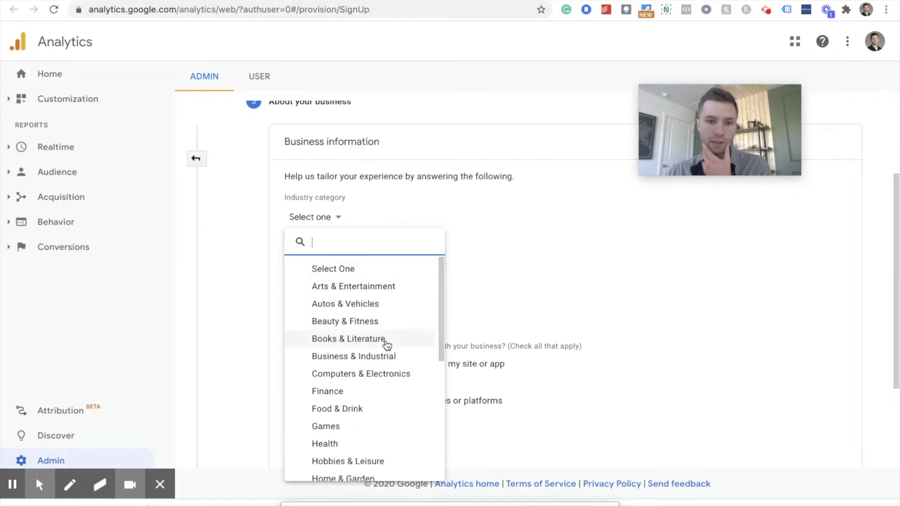
pyautogui.scroll(-1, 400, 422)
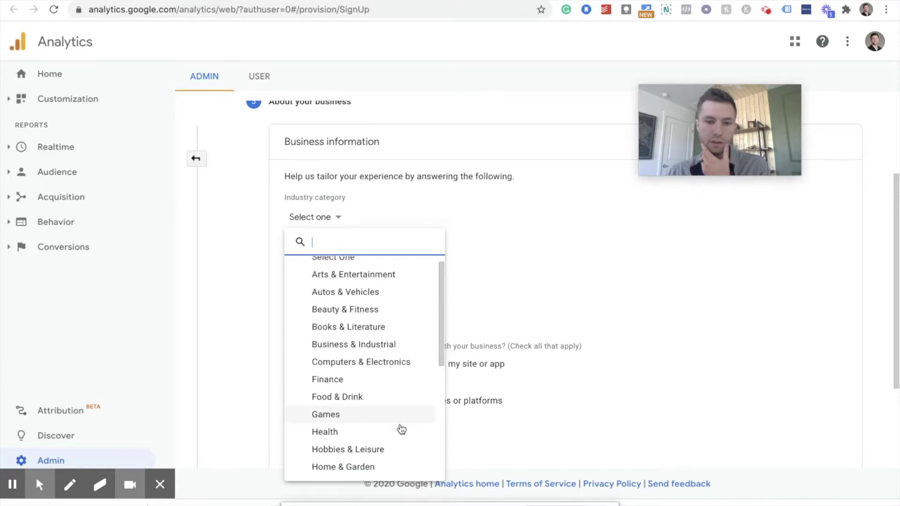
pyautogui.scroll(-3, 401, 430)
pyautogui.click(401, 396)
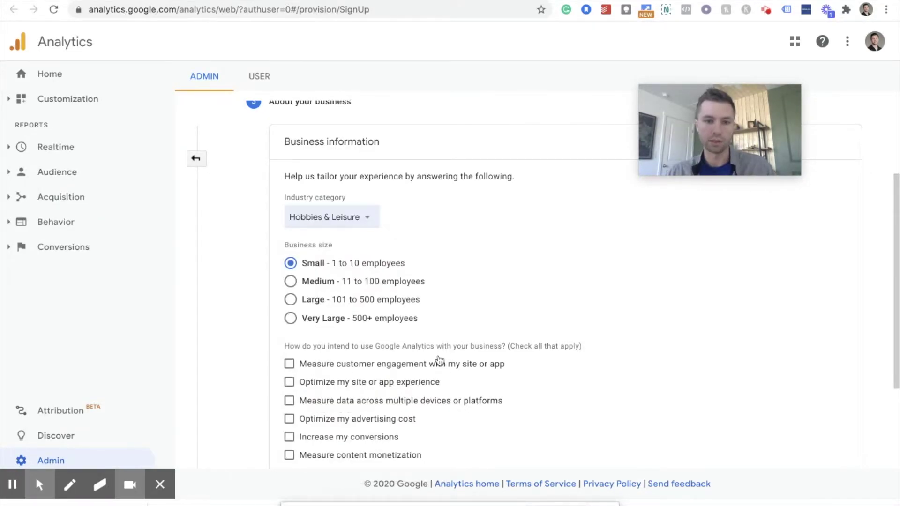
# Check customer engagement, site experience and cross-device data as usage goals, leaving Other unchecked.
pyautogui.scroll(-3, 450, 347)
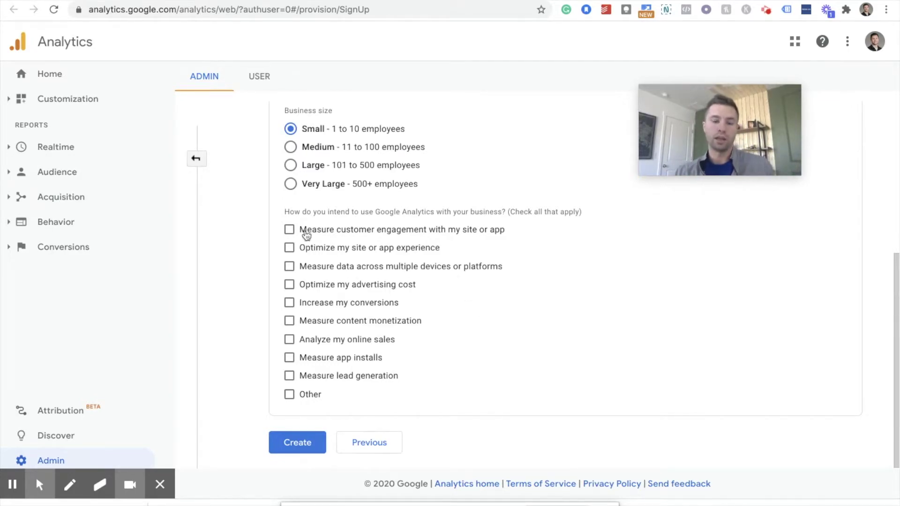
pyautogui.click(289, 395)
pyautogui.scroll(-1, 356, 339)
pyautogui.click(288, 354)
pyautogui.click(290, 230)
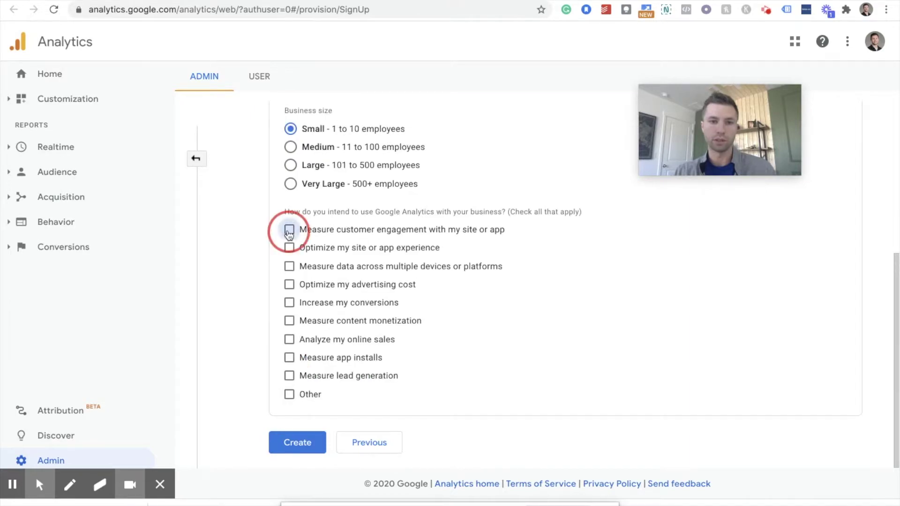
pyautogui.click(289, 247)
pyautogui.click(289, 265)
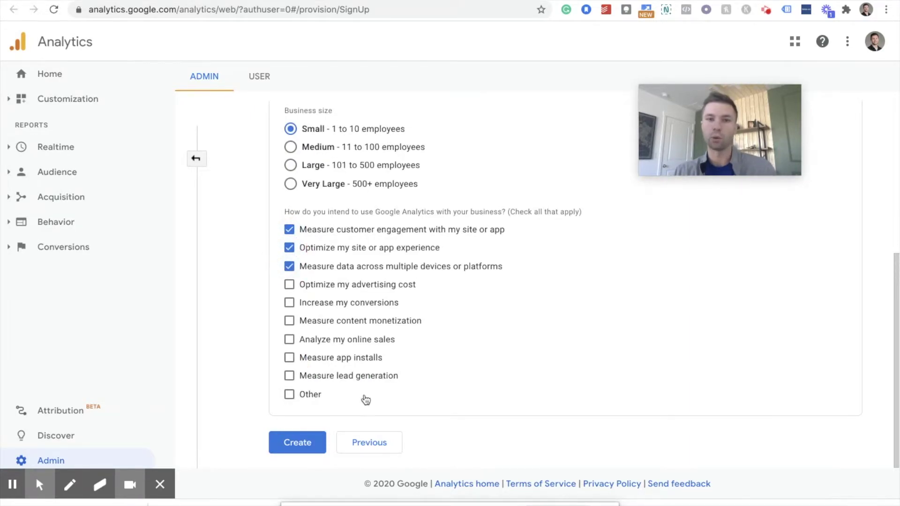
# Create the property, tick both GDPR data terms, and accept the Terms of Service.
pyautogui.click(297, 444)
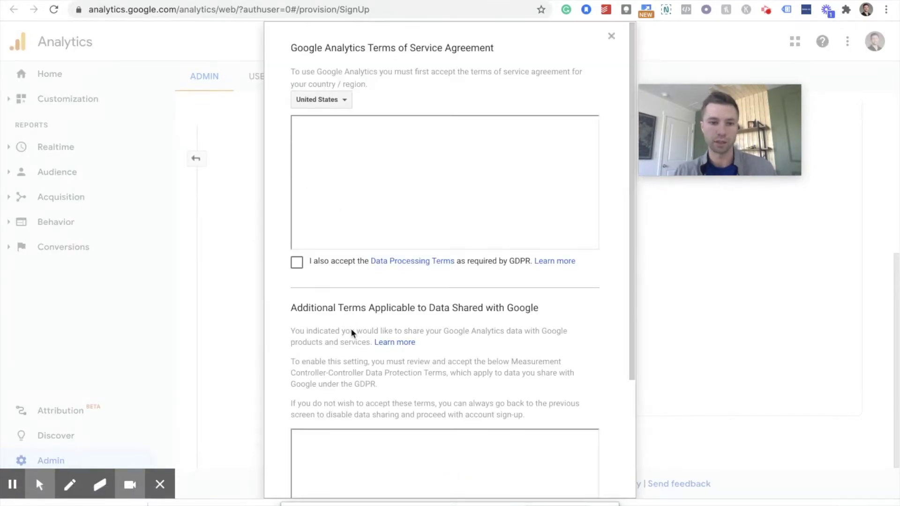
pyautogui.click(296, 262)
pyautogui.scroll(-6, 296, 393)
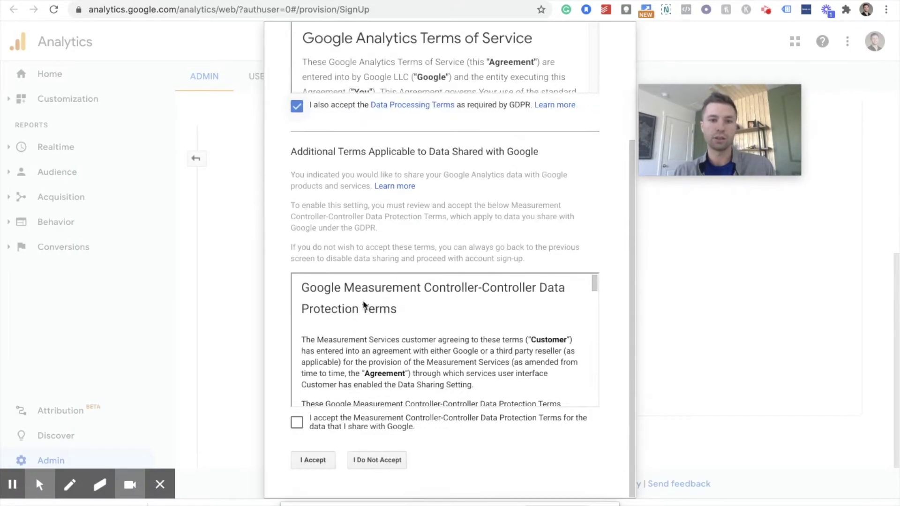
pyautogui.click(297, 422)
pyautogui.scroll(-3, 309, 399)
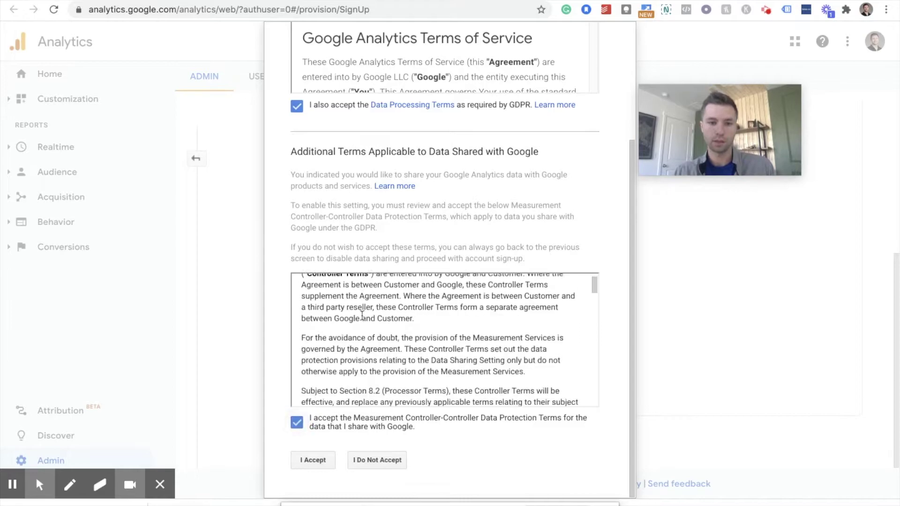
pyautogui.click(313, 460)
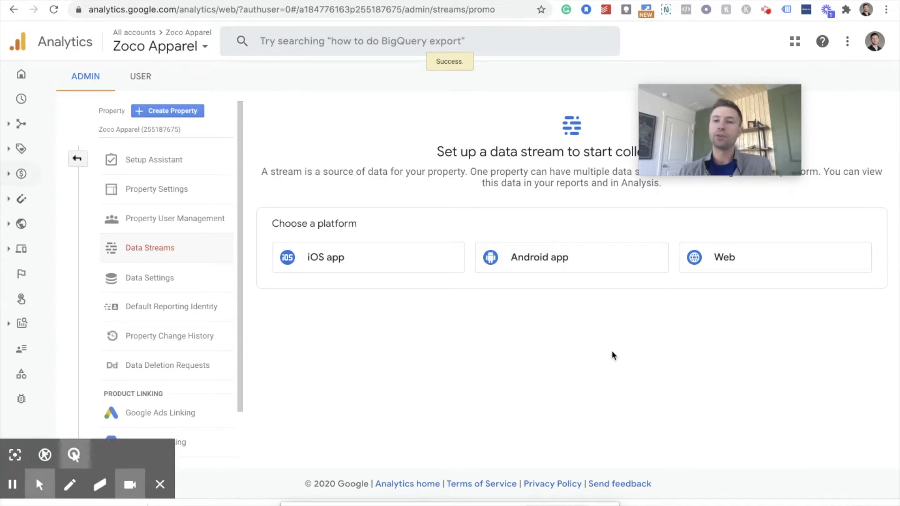
# Choose Web as the data stream platform and place the cursor in the Website URL field.
pyautogui.moveTo(673, 128)
pyautogui.moveTo(674, 128); pyautogui.dragTo(700, 78)
pyautogui.moveTo(698, 79)
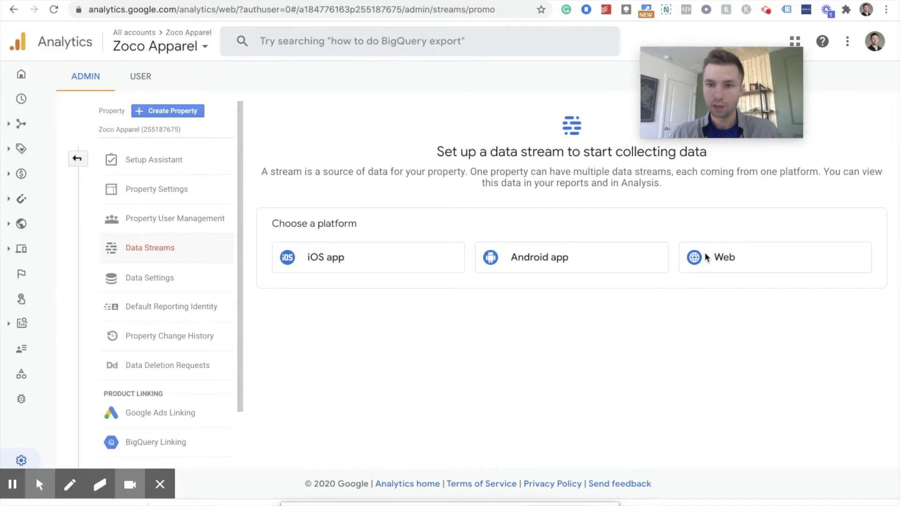
pyautogui.click(721, 263)
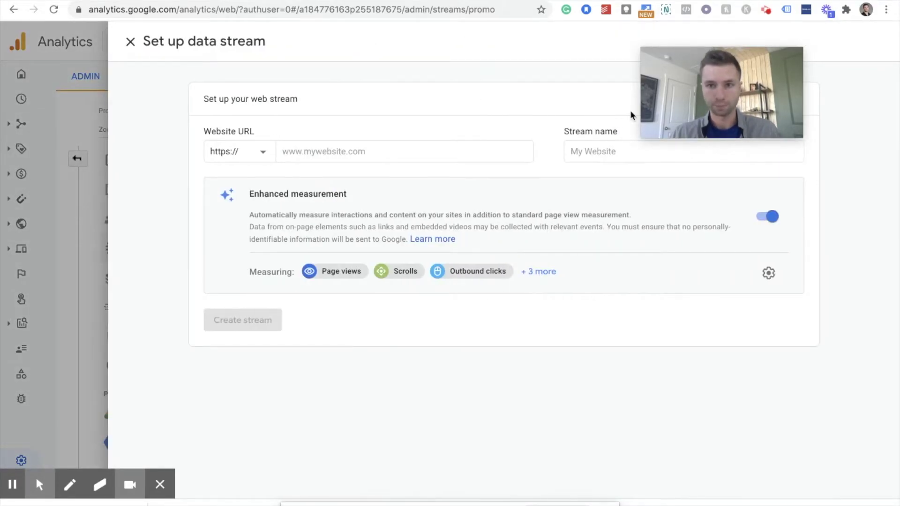
pyautogui.moveTo(661, 93); pyautogui.dragTo(694, 94)
pyautogui.click(331, 151)
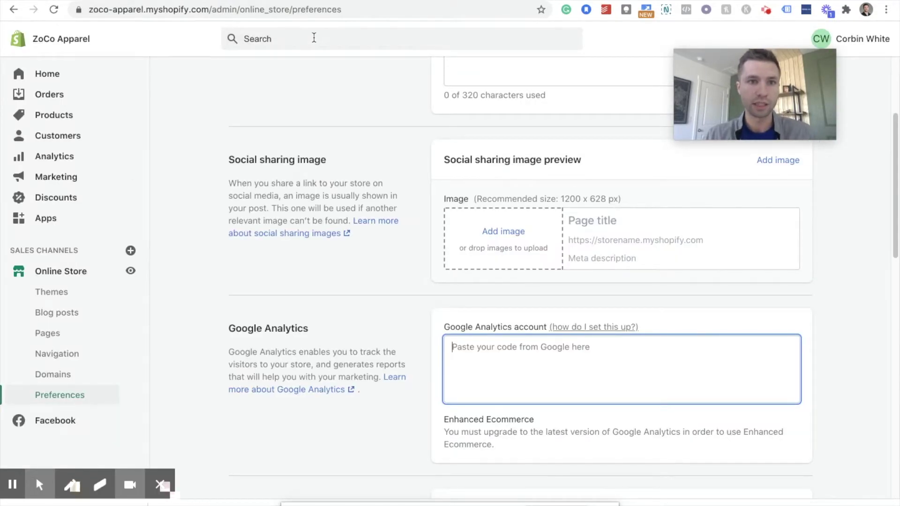
# Select the domain zoco-apparel.myshopify.com in Shopify's address bar.
pyautogui.moveTo(203, 10); pyautogui.dragTo(8, 95)
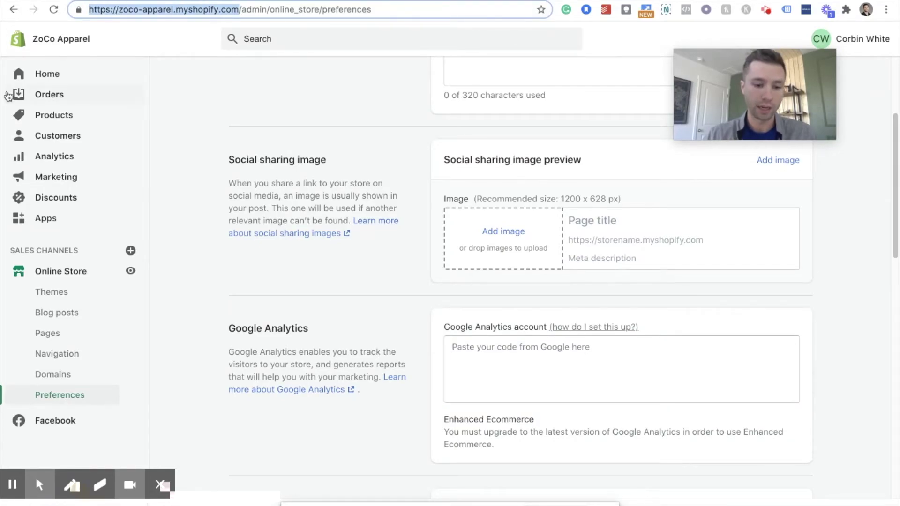
pyautogui.click(118, 9)
pyautogui.moveTo(118, 9); pyautogui.dragTo(232, 12)
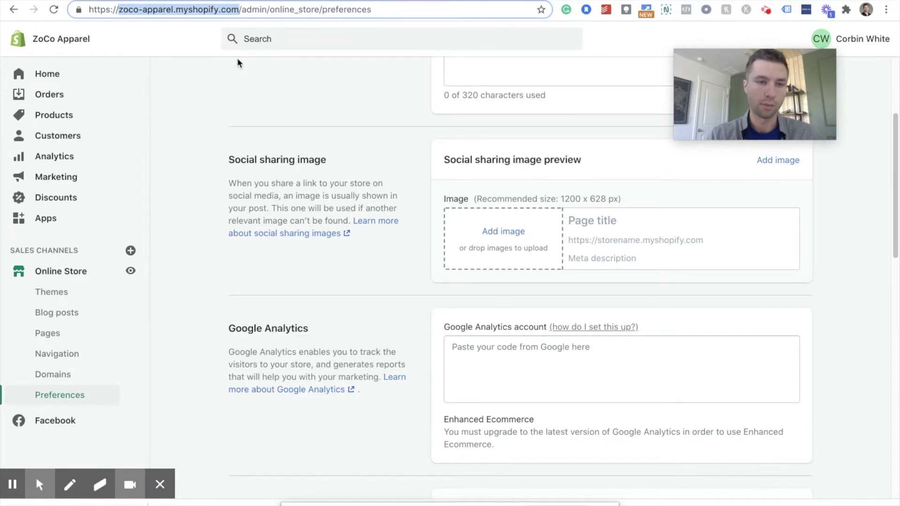
pyautogui.hotkey('ctrl', 'Tab')
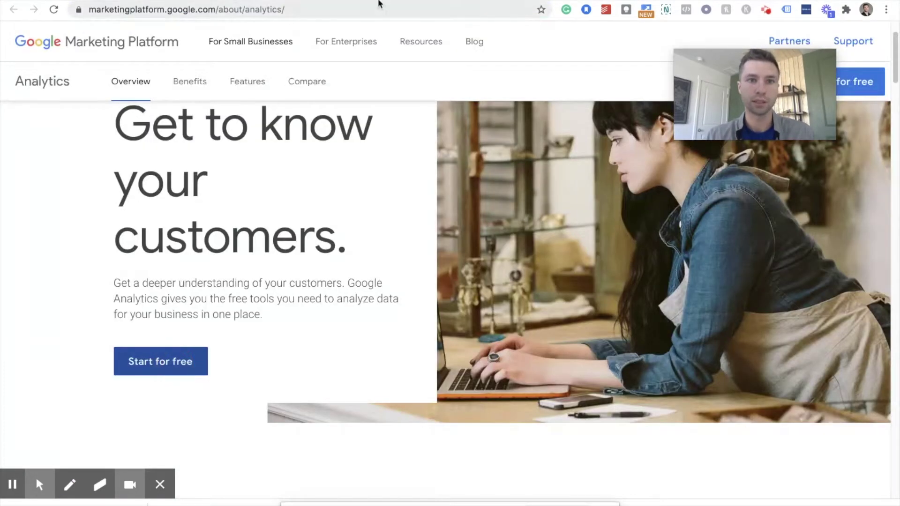
pyautogui.hotkey('ctrl', 'Tab')
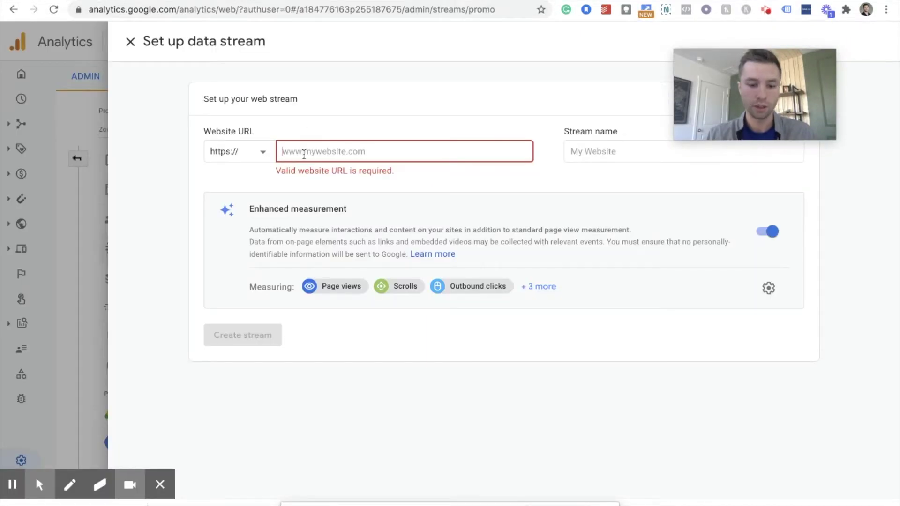
pyautogui.write('zoco-apparel.myshopify.com')
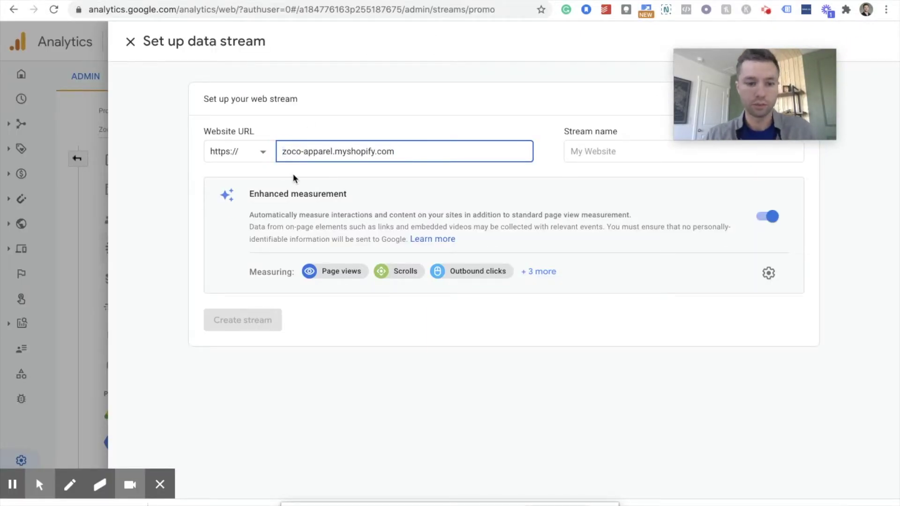
pyautogui.write('www.')
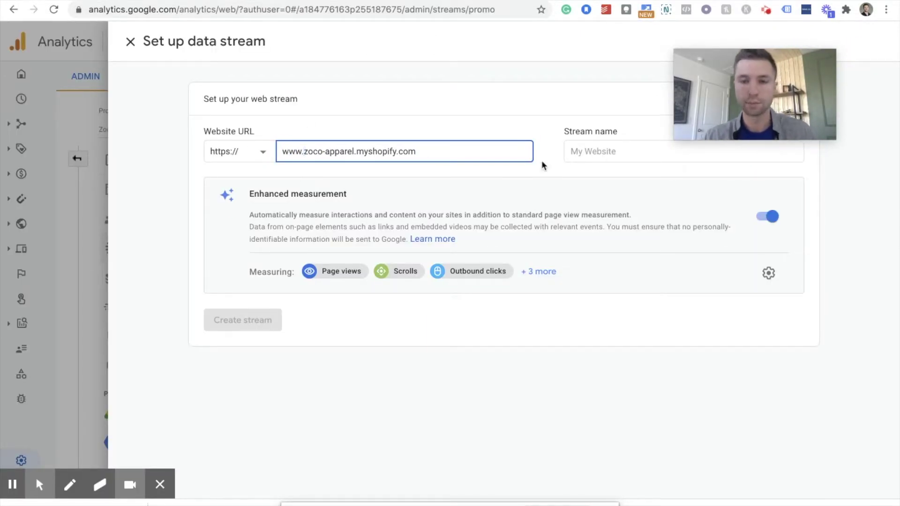
# Name the stream 'Zoco Apparel' and create it.
pyautogui.click(608, 150)
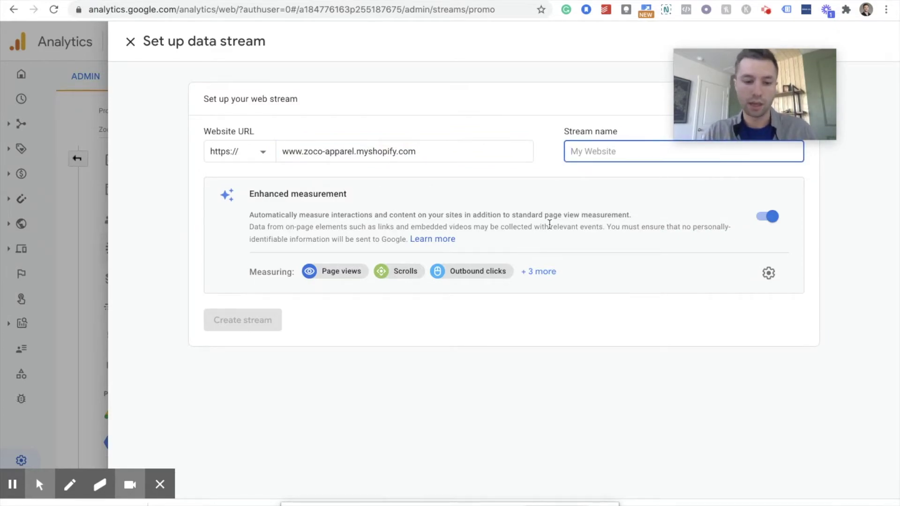
pyautogui.write('A')
pyautogui.press('BackSpace')
pyautogui.write('Zc')
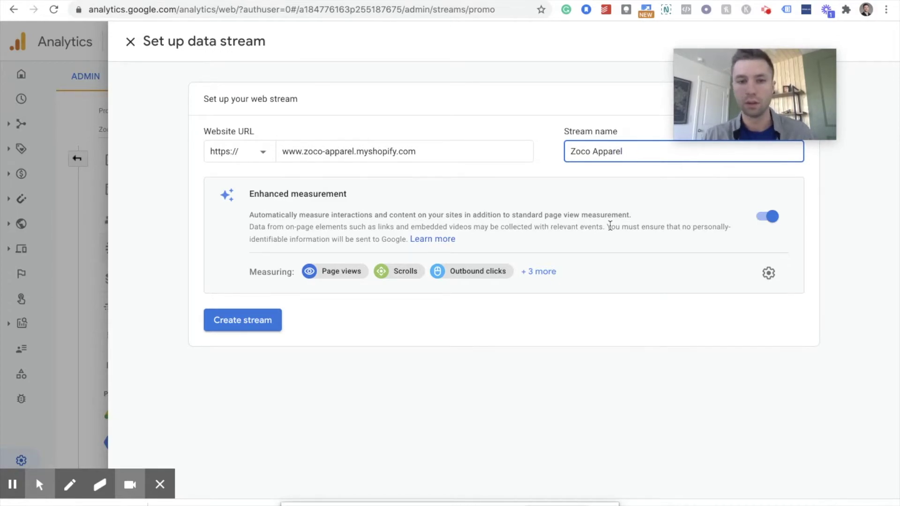
pyautogui.click(720, 319)
pyautogui.moveTo(745, 115); pyautogui.dragTo(690, 76)
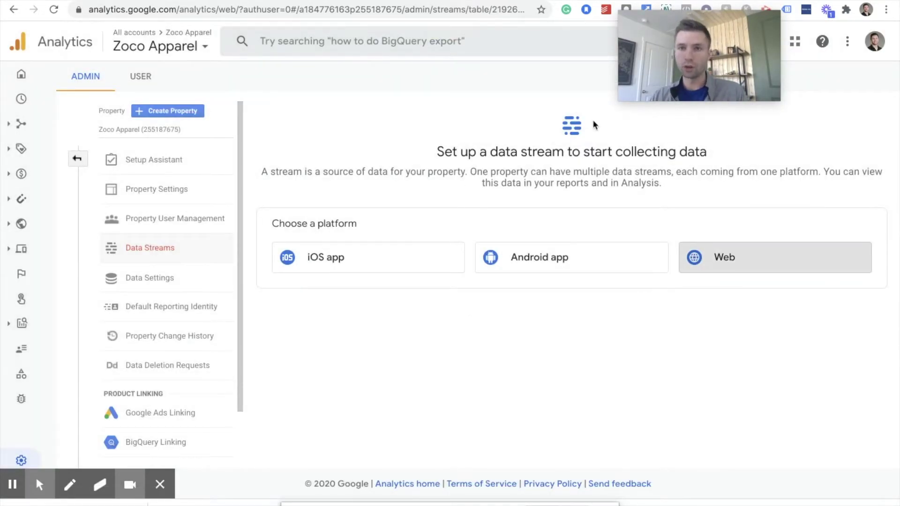
# Expand the Global Site Tag (gtag.js) instructions and copy the G-RS5C9K0BX4 snippet.
pyautogui.moveTo(689, 55)
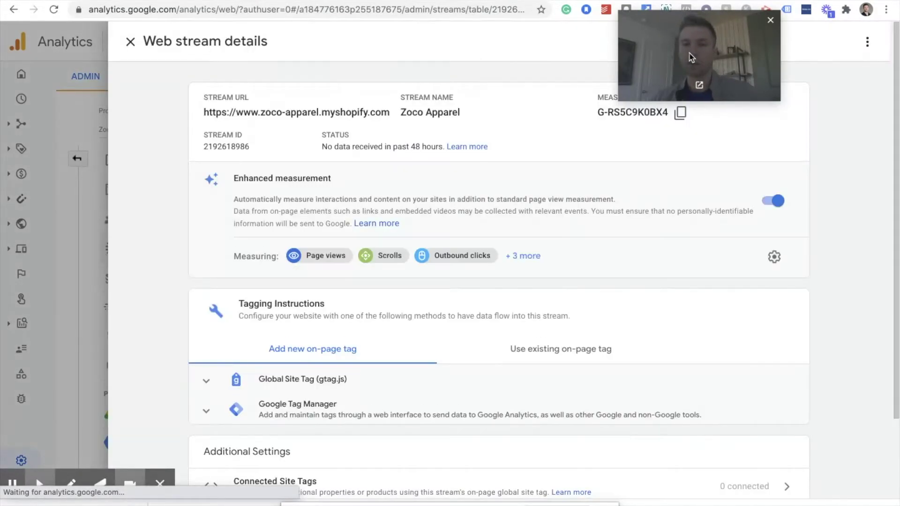
pyautogui.moveTo(689, 56); pyautogui.dragTo(697, 203)
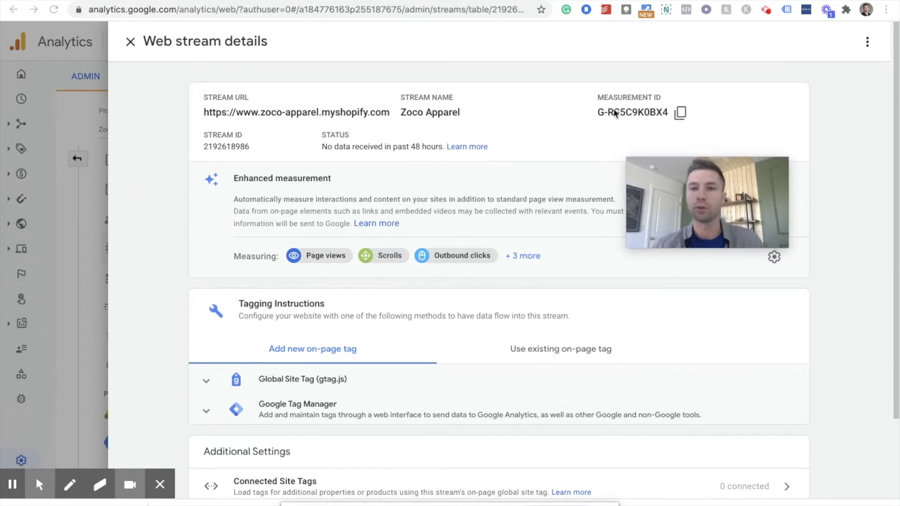
pyautogui.scroll(-2, 263, 341)
pyautogui.scroll(-1, 263, 341)
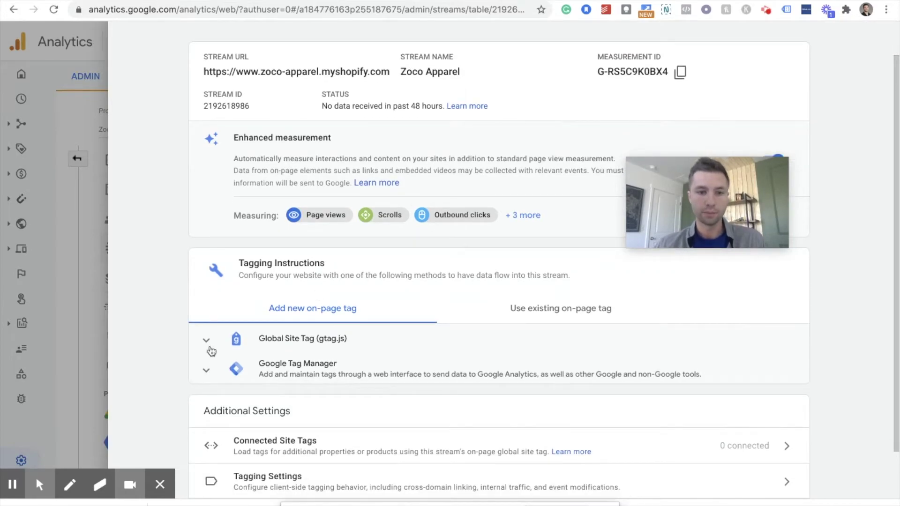
pyautogui.click(207, 341)
pyautogui.scroll(-4, 328, 346)
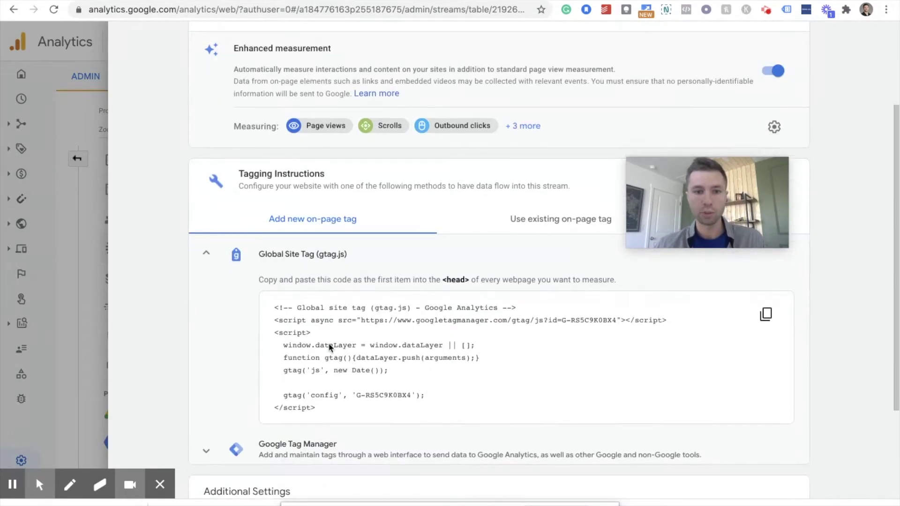
pyautogui.scroll(-1, 330, 347)
pyautogui.click(767, 285)
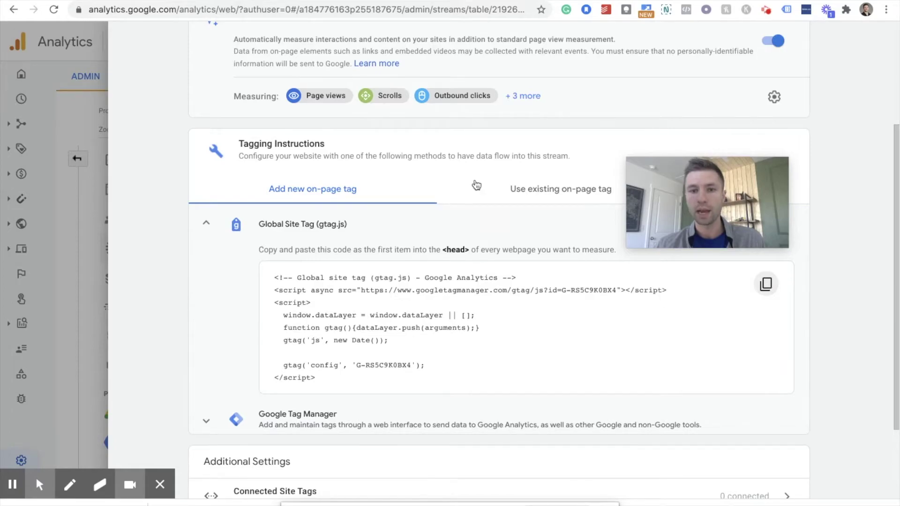
pyautogui.scroll(5, 477, 185)
# Revisit Shopify's Online Store Preferences to check the still-empty Google Analytics account field.
pyautogui.hotkey('ctrl', 'Tab')
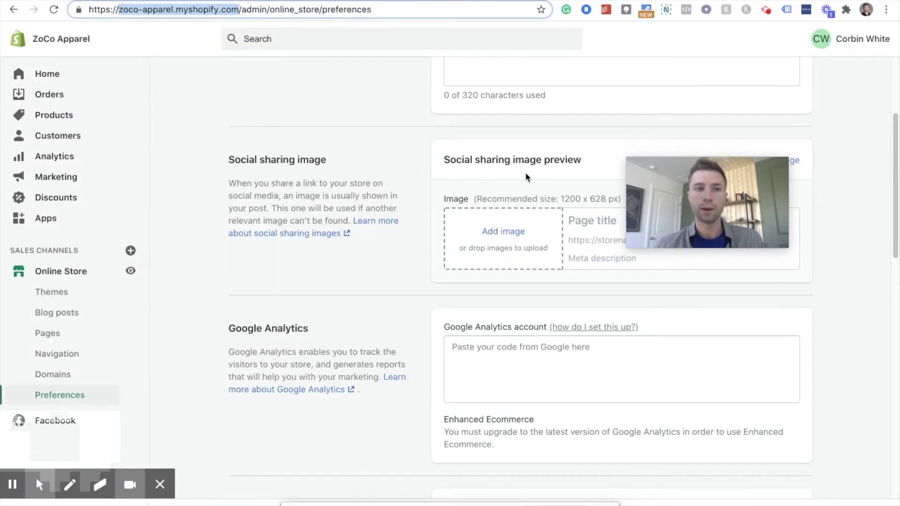
pyautogui.scroll(5, 525, 172)
pyautogui.scroll(-6, 525, 172)
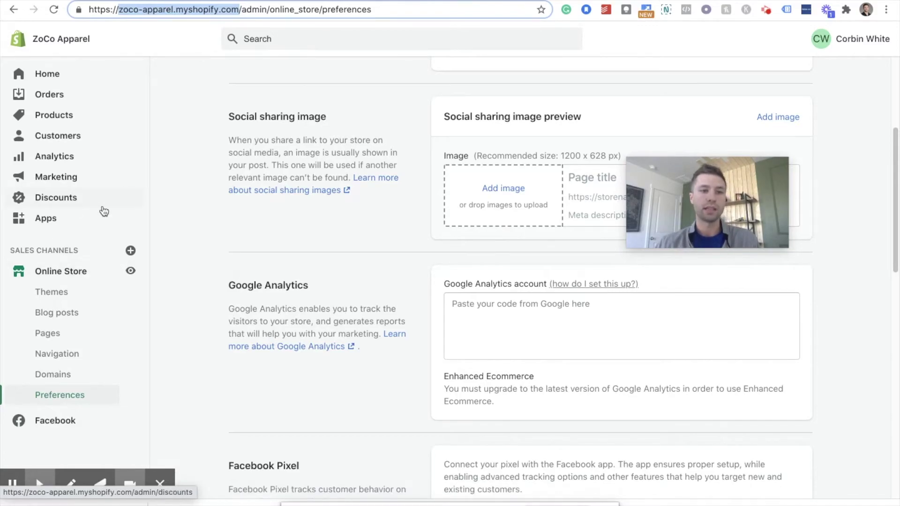
pyautogui.click(47, 73)
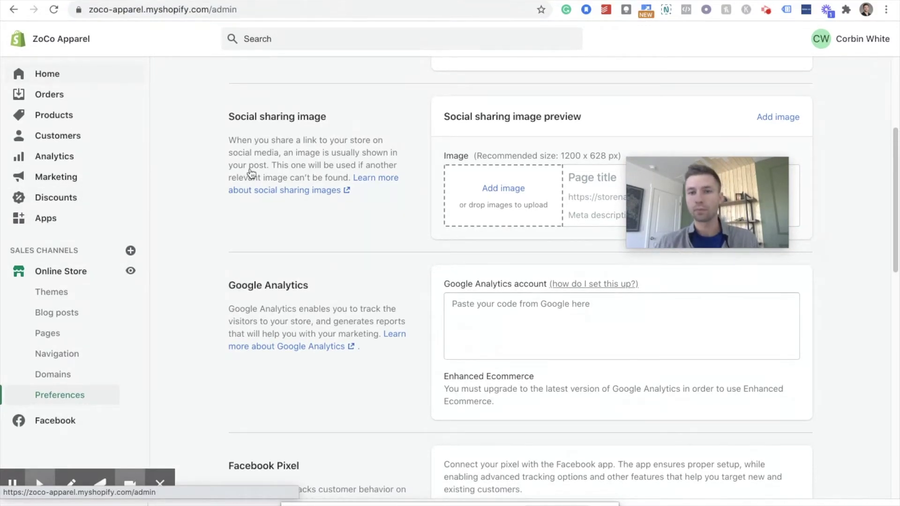
# Browse the Shopify admin Home dashboard, then go to the Online Store themes page.
pyautogui.moveTo(685, 199); pyautogui.dragTo(680, 141)
pyautogui.scroll(-5, 562, 264)
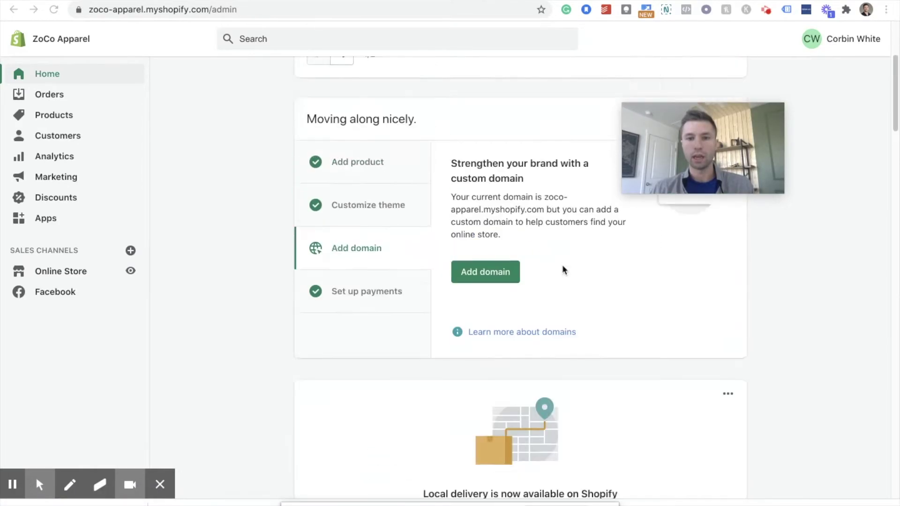
pyautogui.scroll(5, 561, 264)
pyautogui.moveTo(690, 139); pyautogui.dragTo(530, 136)
pyautogui.scroll(-15, 511, 277)
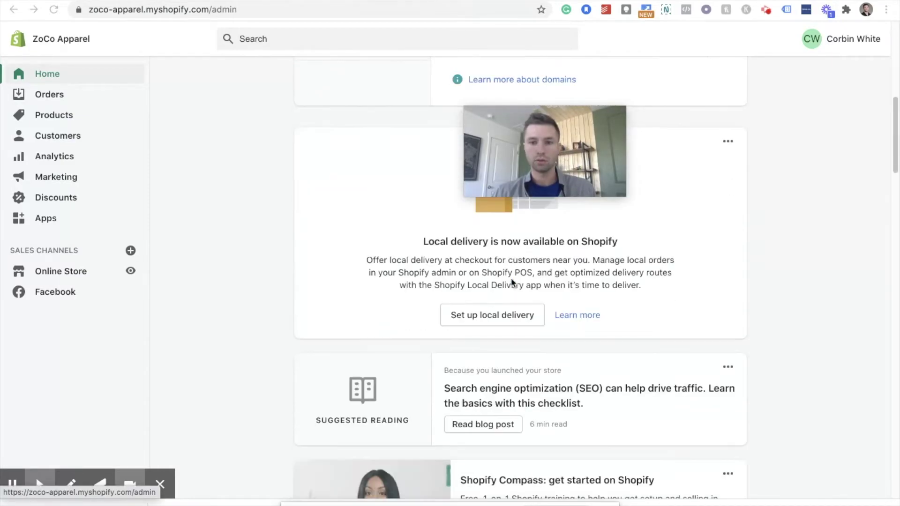
pyautogui.scroll(-18, 511, 278)
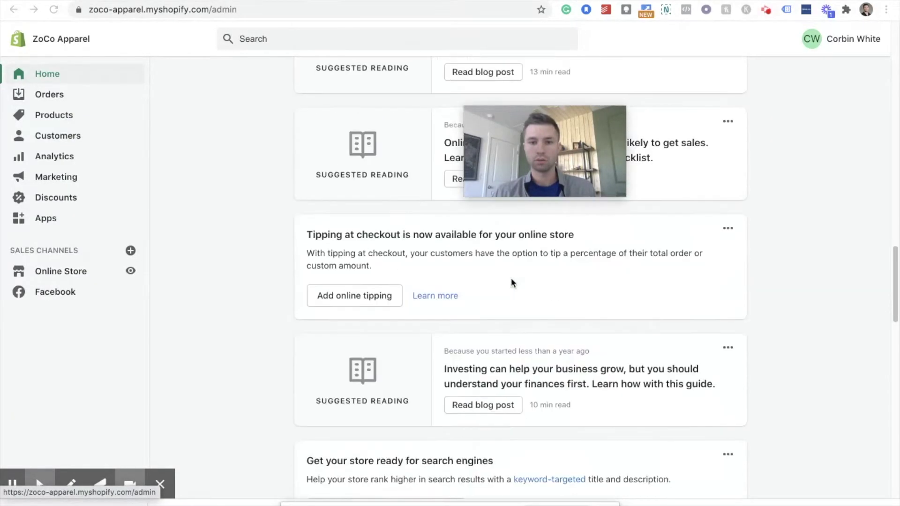
pyautogui.scroll(20, 511, 280)
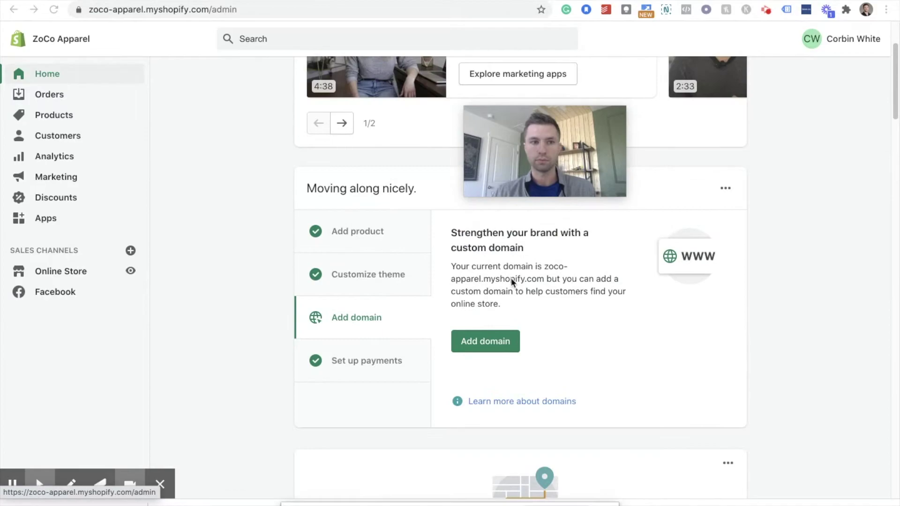
pyautogui.click(77, 276)
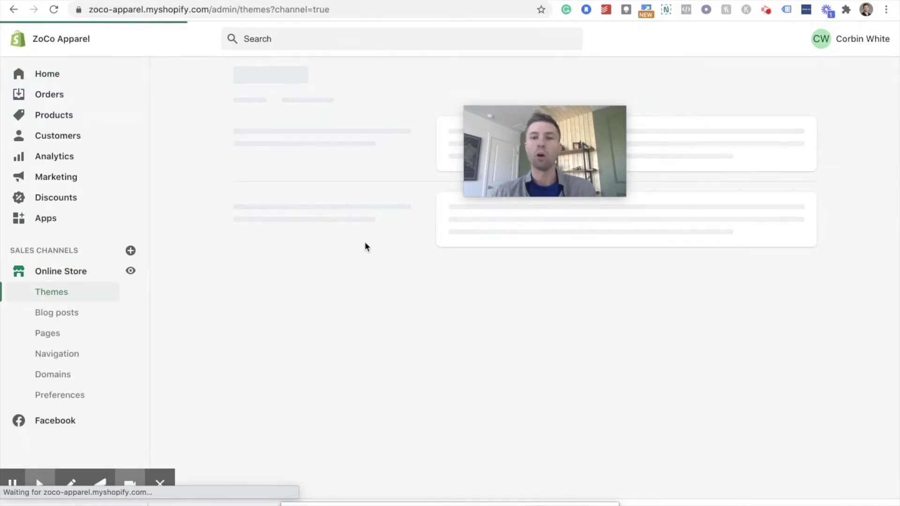
# Open the current Debut theme's Actions list and choose to edit its code.
pyautogui.moveTo(526, 157)
pyautogui.moveTo(526, 156); pyautogui.dragTo(286, 123)
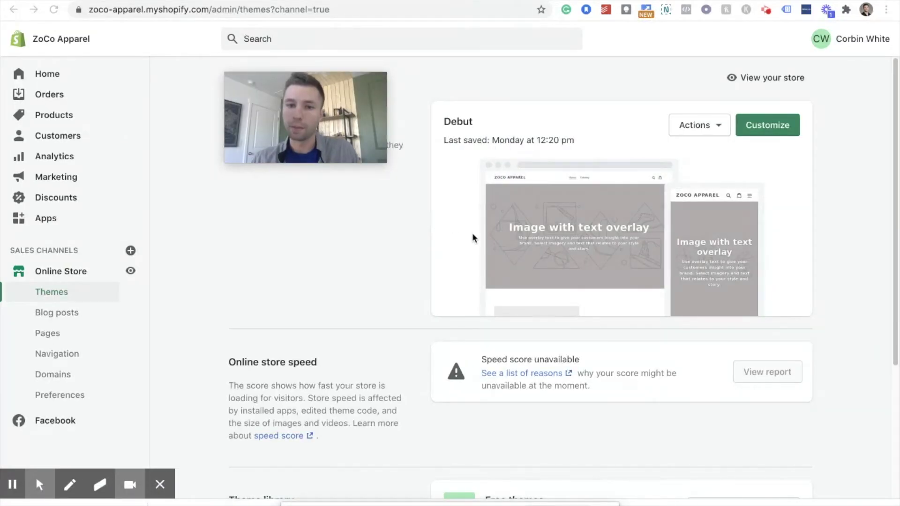
pyautogui.click(713, 127)
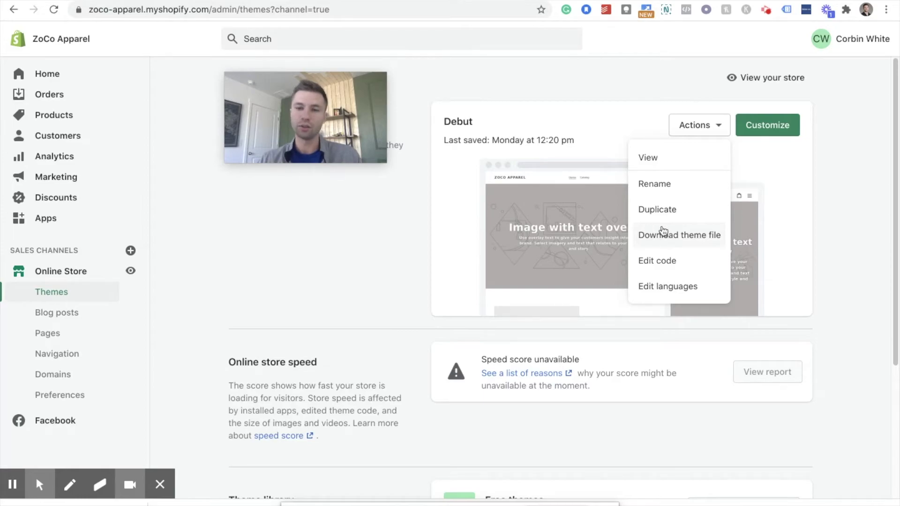
pyautogui.scroll(-1, 675, 234)
pyautogui.scroll(1, 676, 197)
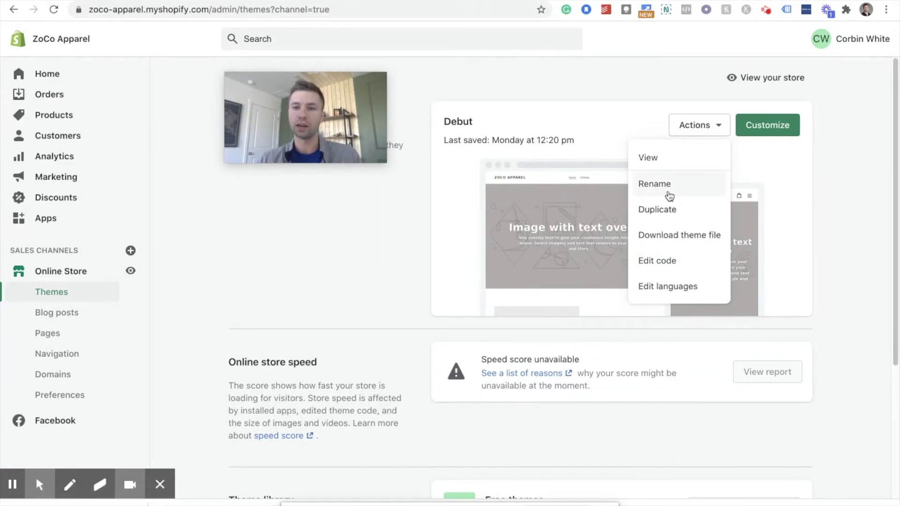
pyautogui.click(662, 257)
# Open the Debut theme's theme.liquid layout file in the code editor.
pyautogui.moveTo(301, 131)
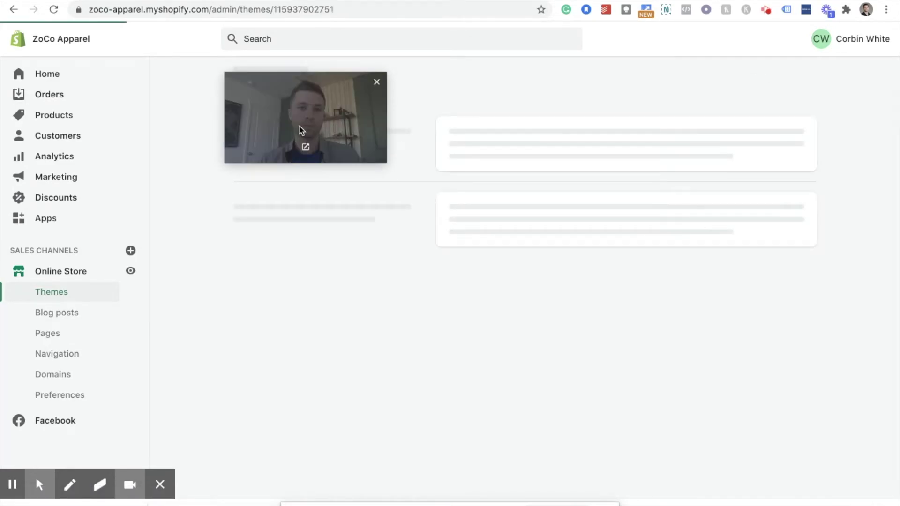
pyautogui.moveTo(301, 131); pyautogui.dragTo(612, 159)
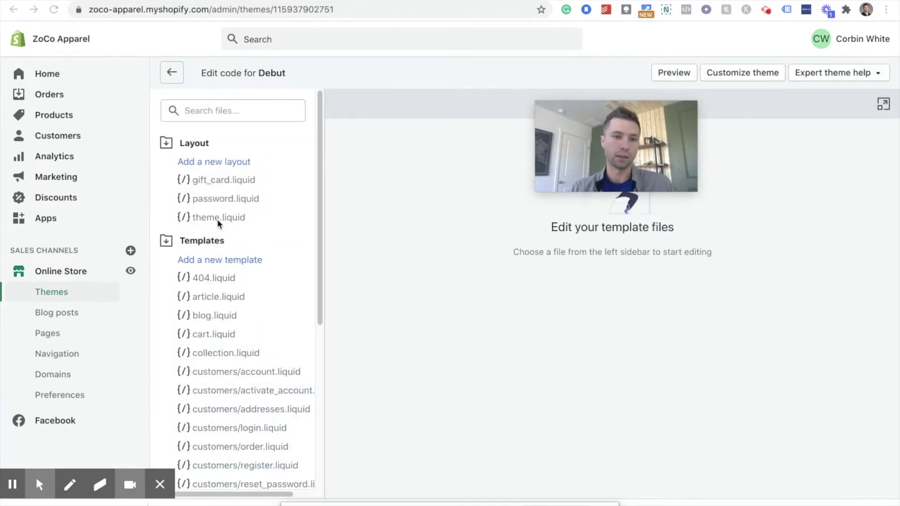
pyautogui.click(217, 217)
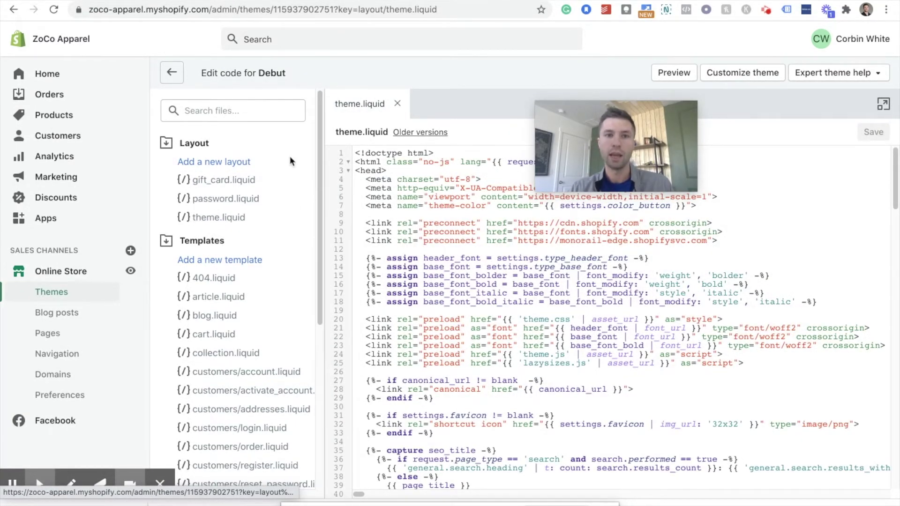
# Review the Analytics tracking code page's instruction to paste the tag into <HEAD>.
pyautogui.hotkey('ctrl', 'Tab')
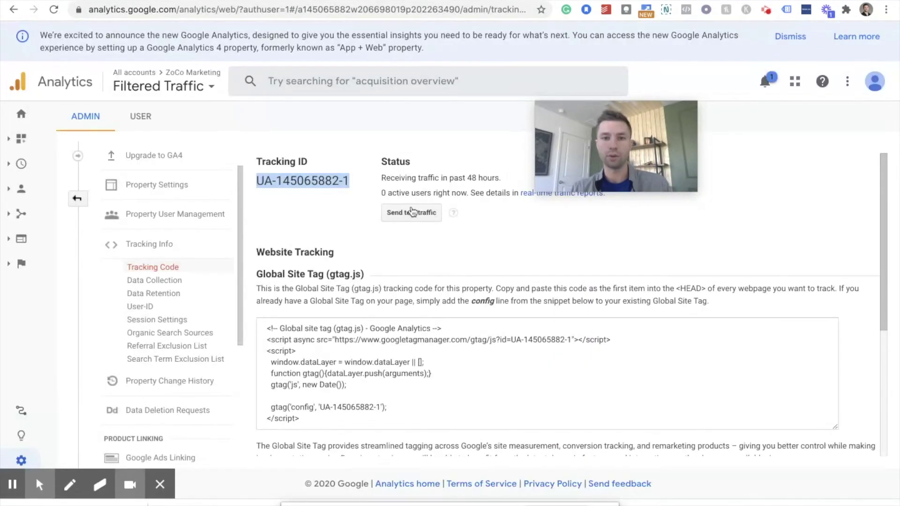
pyautogui.scroll(-3, 412, 209)
pyautogui.scroll(1, 353, 255)
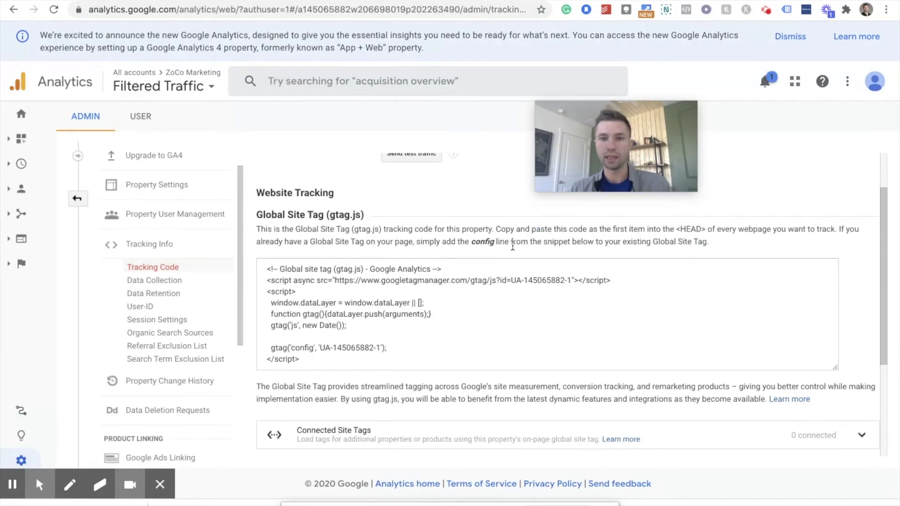
pyautogui.moveTo(677, 229); pyautogui.dragTo(705, 229)
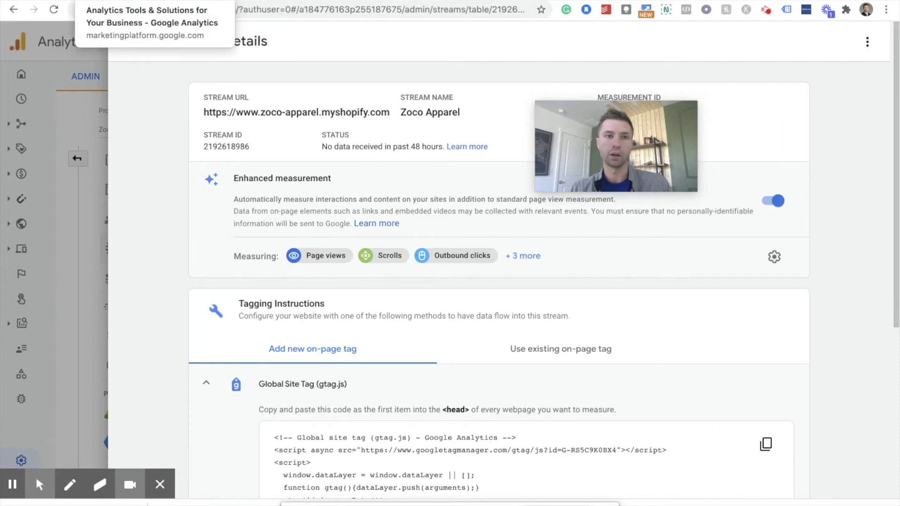
pyautogui.click(71, 0)
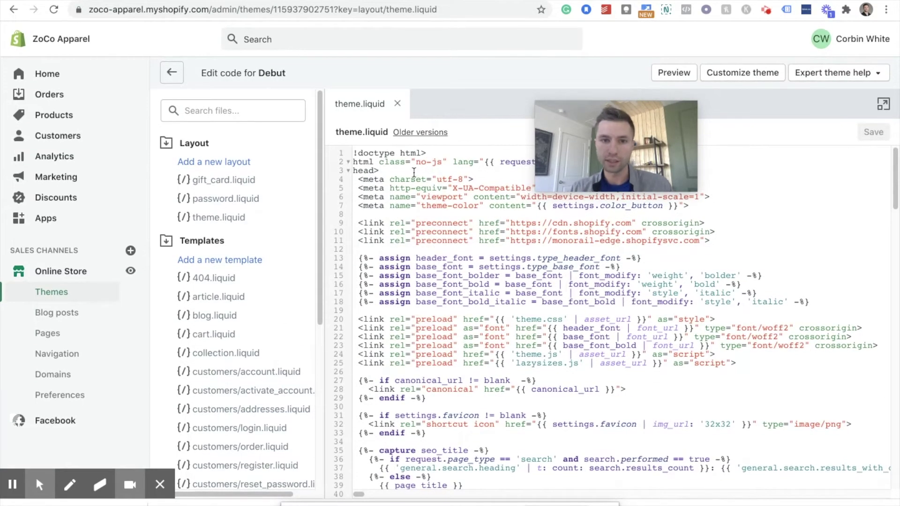
# Paste the GA4 global site tag on a new line right after <head> in theme.liquid.
pyautogui.click(388, 170)
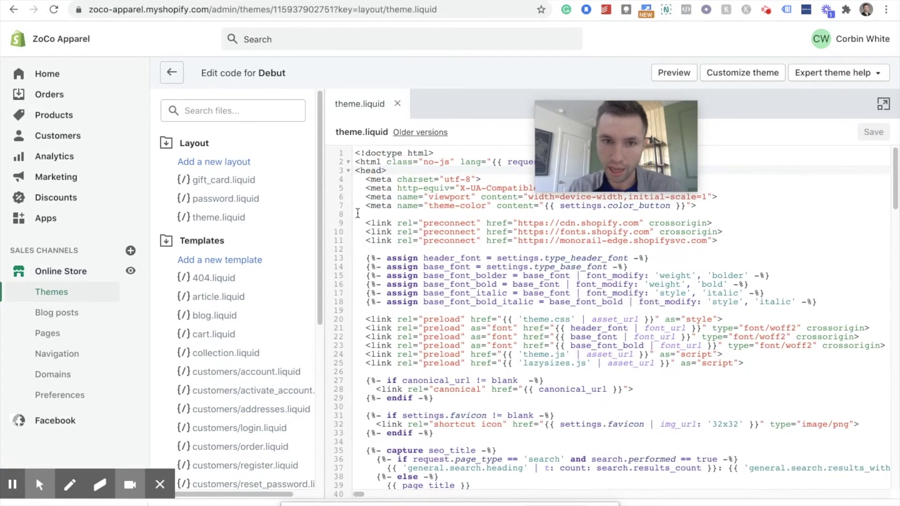
pyautogui.press('Return')
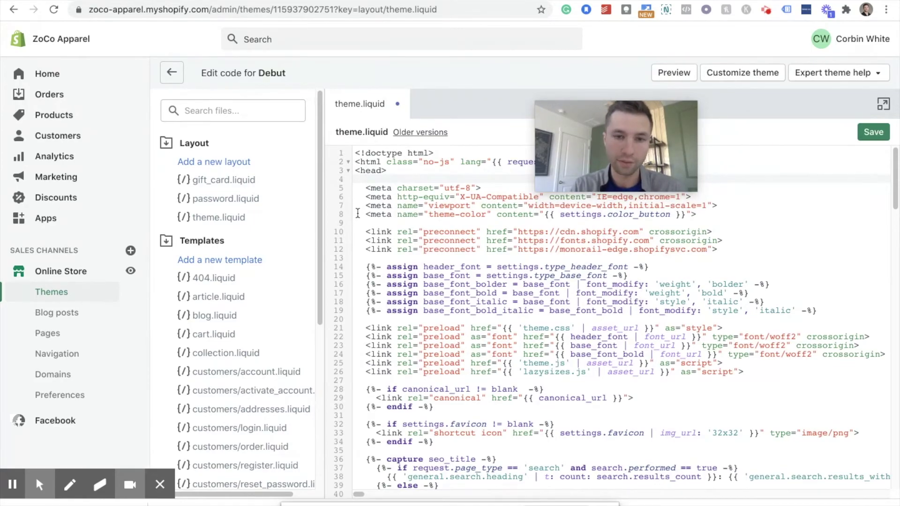
pyautogui.hotkey('ctrl', 'v')
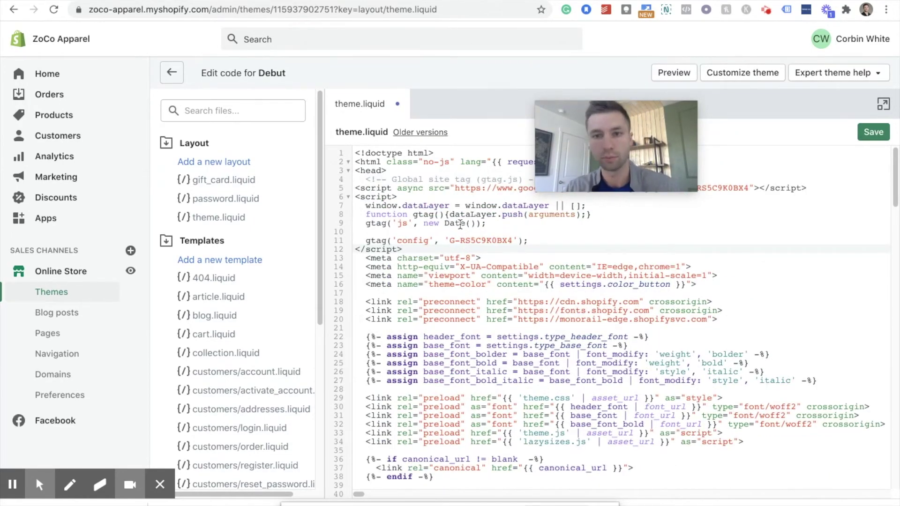
pyautogui.moveTo(600, 156); pyautogui.dragTo(564, 117)
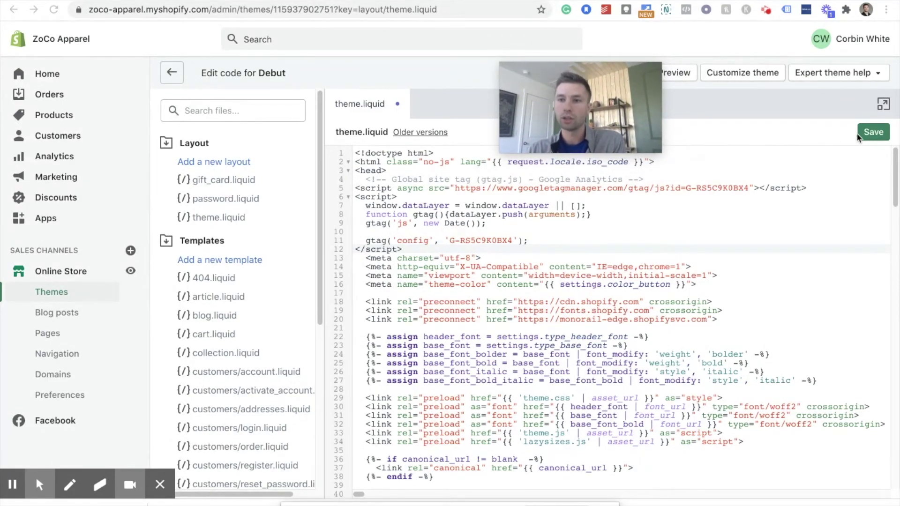
# Save theme.liquid and return to the Themes overview.
pyautogui.click(872, 133)
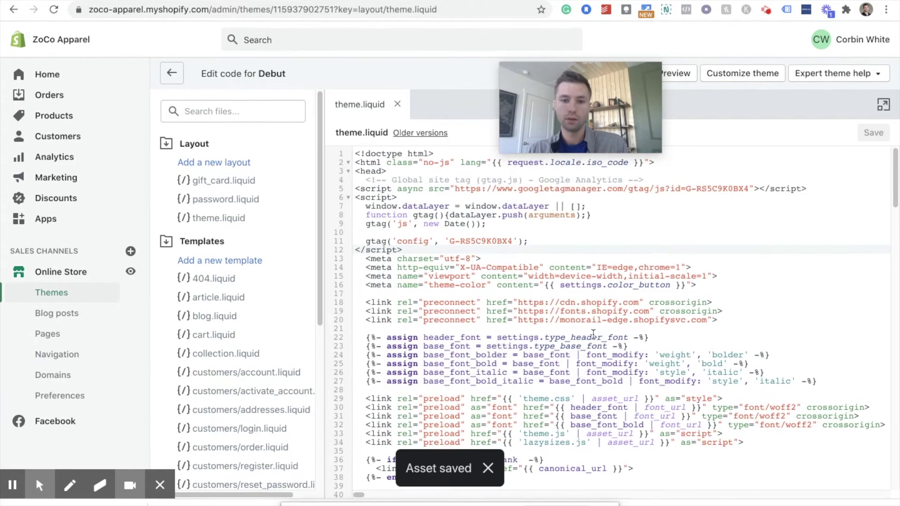
pyautogui.click(486, 468)
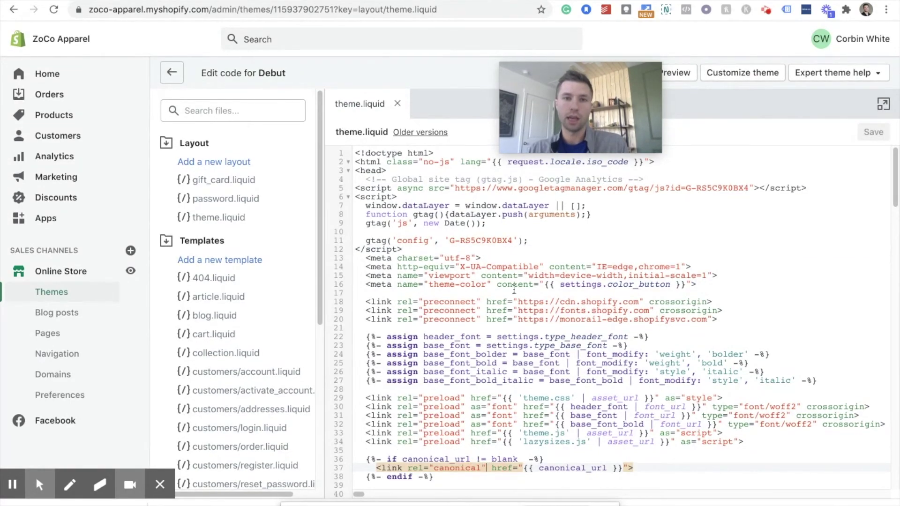
pyautogui.scroll(-1, 592, 202)
pyautogui.click(171, 73)
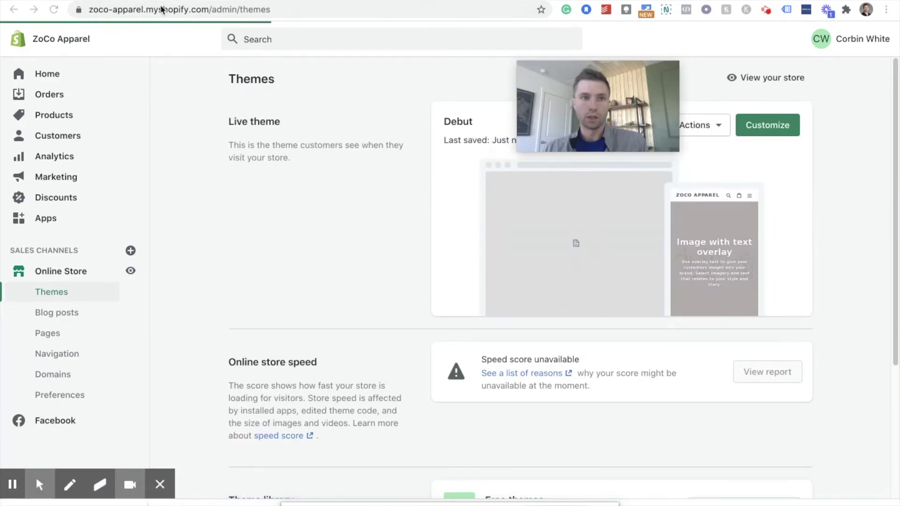
# Load the storefront zoco-apparel.myshopify.com in a new tab as a Debut preview.
pyautogui.click(213, 10)
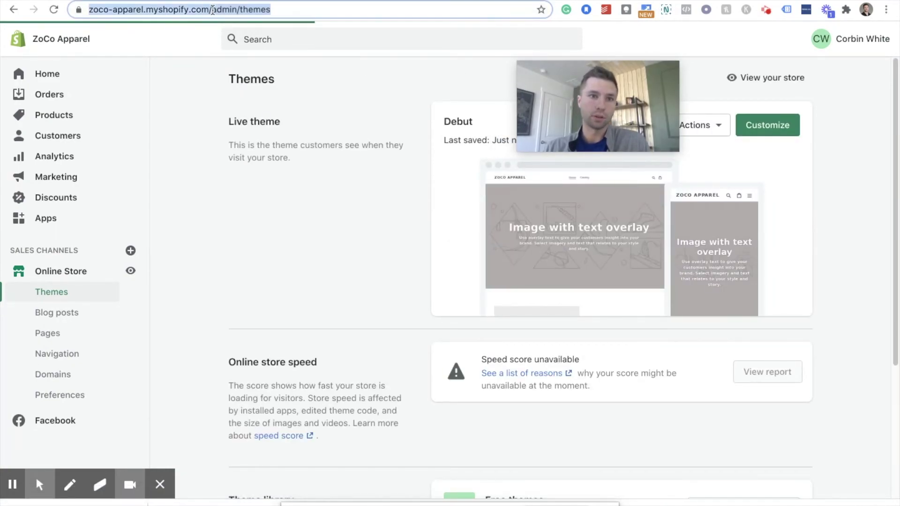
pyautogui.click(209, 9)
pyautogui.moveTo(240, 9); pyautogui.dragTo(183, 2)
pyautogui.press('super+c')
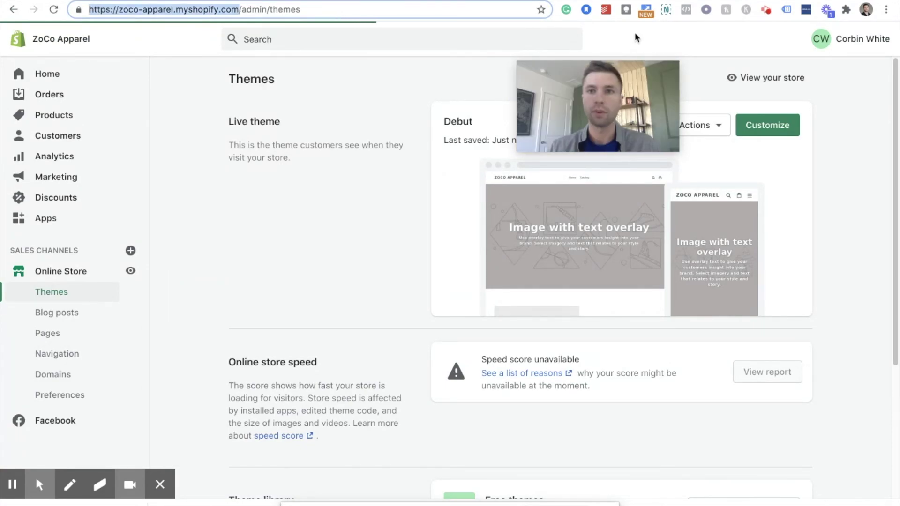
pyautogui.press('super+t')
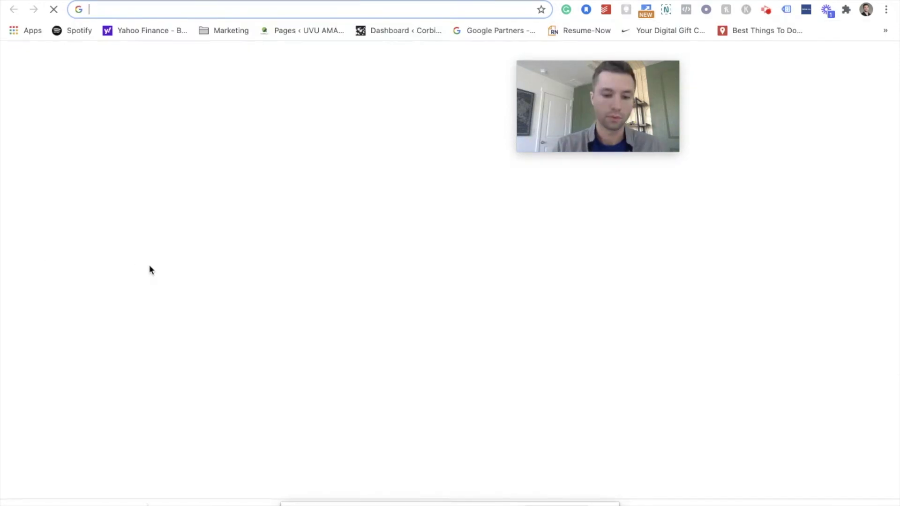
pyautogui.press('super+v')
pyautogui.press('Return')
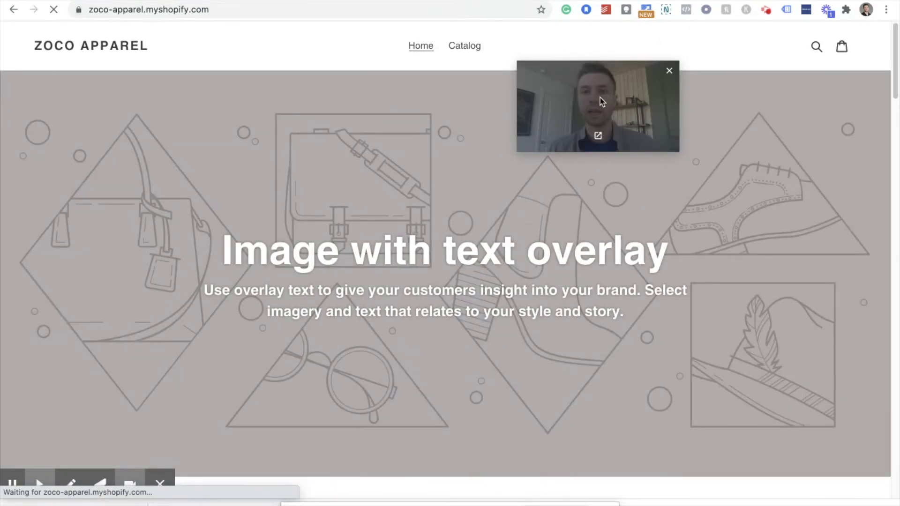
pyautogui.moveTo(602, 104); pyautogui.dragTo(650, 173)
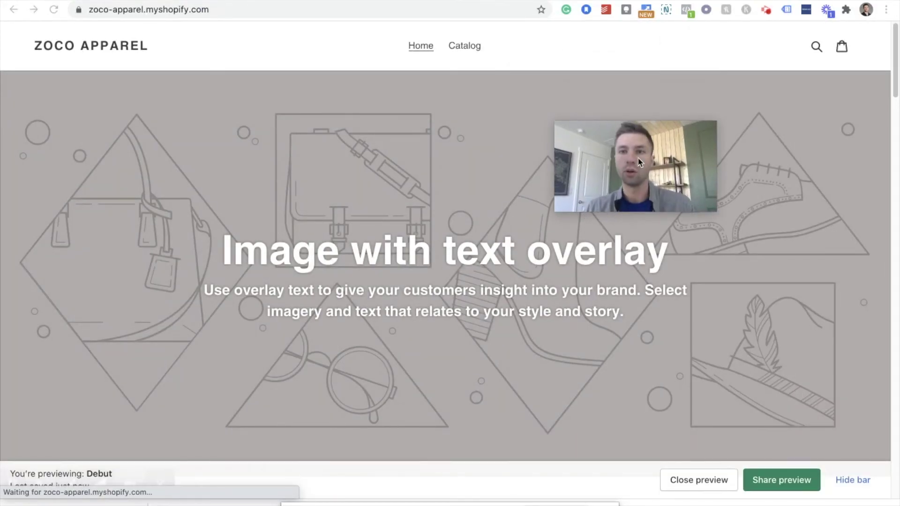
# Enable Tag Assistant, reload the storefront, and confirm one gtag.js tag for G-RS5C9K0BX4.
pyautogui.click(787, 10)
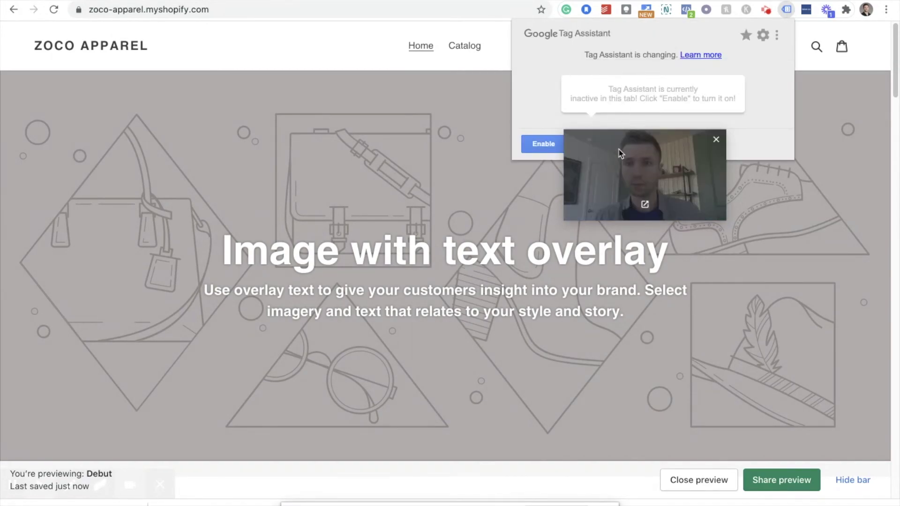
pyautogui.moveTo(631, 159); pyautogui.dragTo(665, 244)
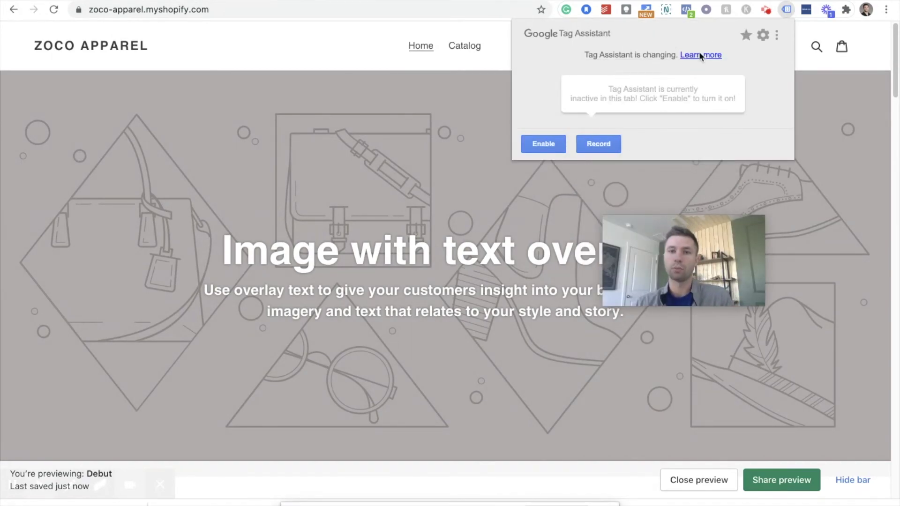
pyautogui.click(542, 147)
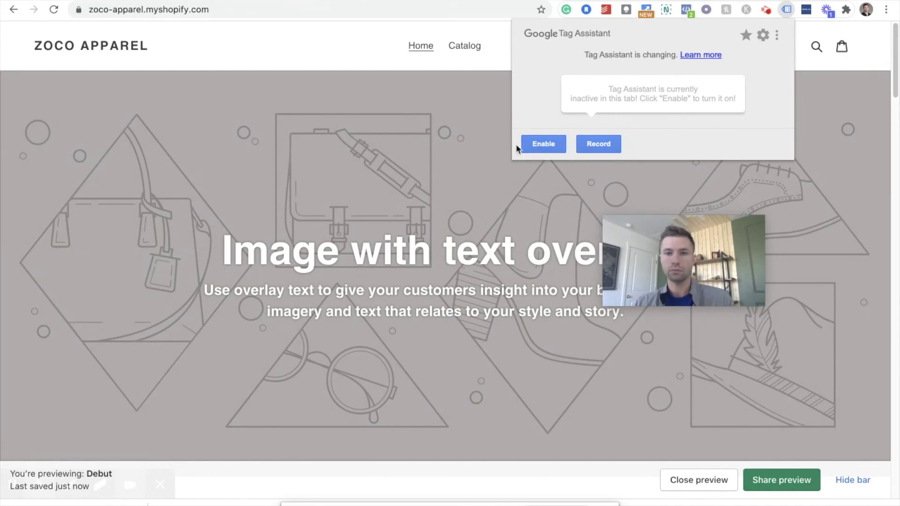
pyautogui.click(546, 146)
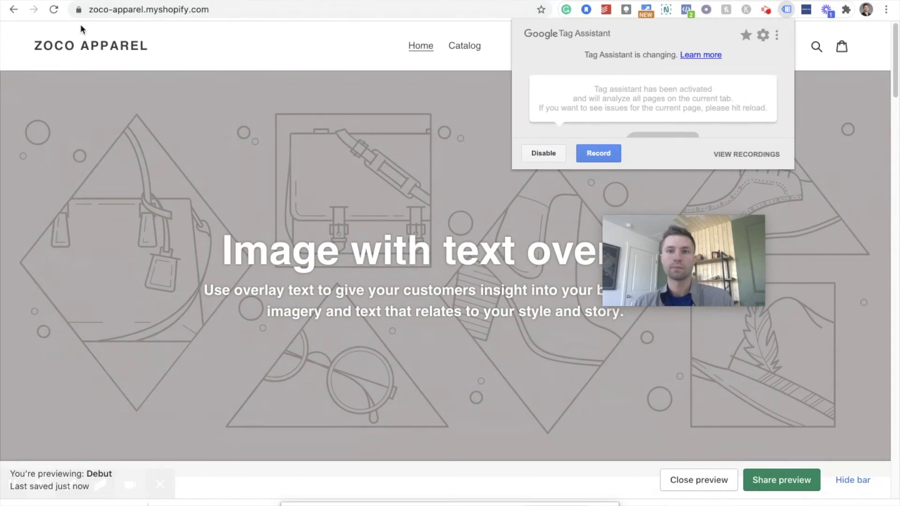
pyautogui.click(52, 12)
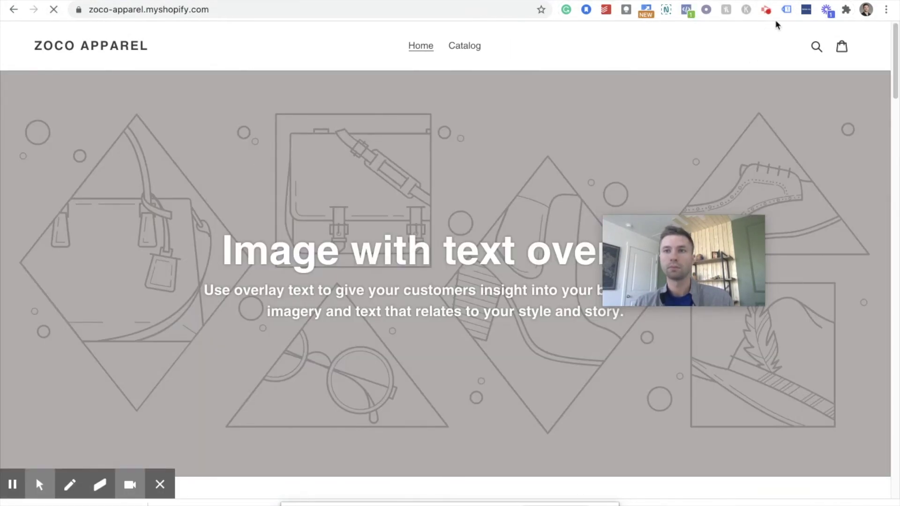
pyautogui.click(786, 10)
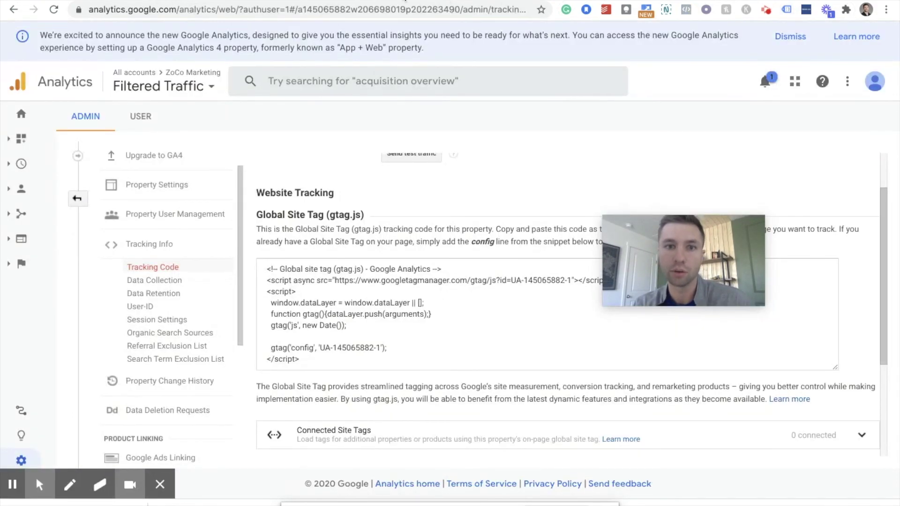
pyautogui.scroll(2, 499, 221)
pyautogui.scroll(-3, 533, 252)
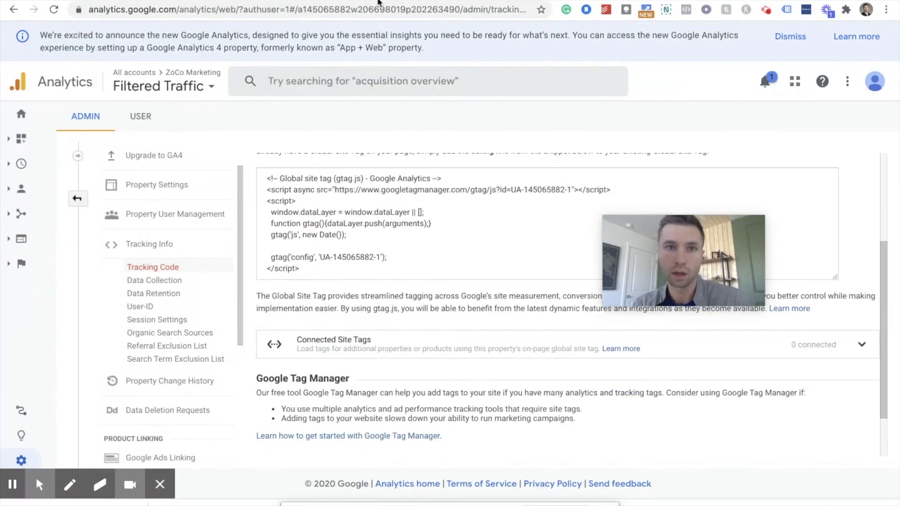